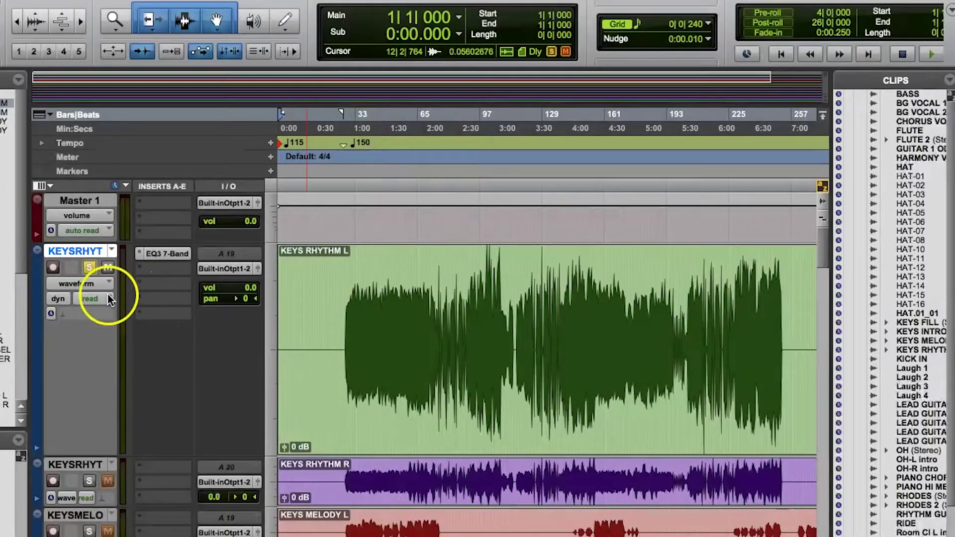
Show KEYSRHYT's volume automation and lower its middle section to -12.6 dB
click(97, 286)
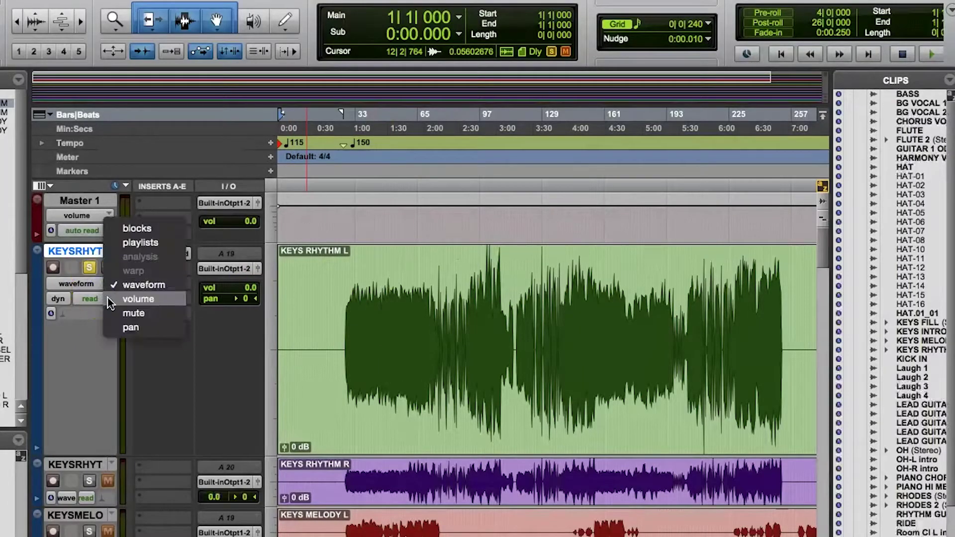
click(108, 299)
click(349, 304)
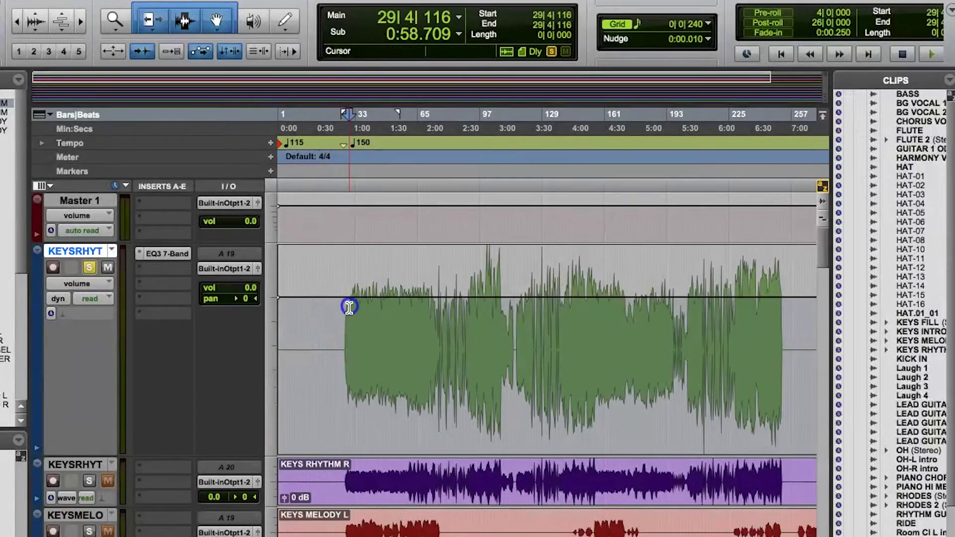
drag(371, 306, 449, 299)
click(418, 288)
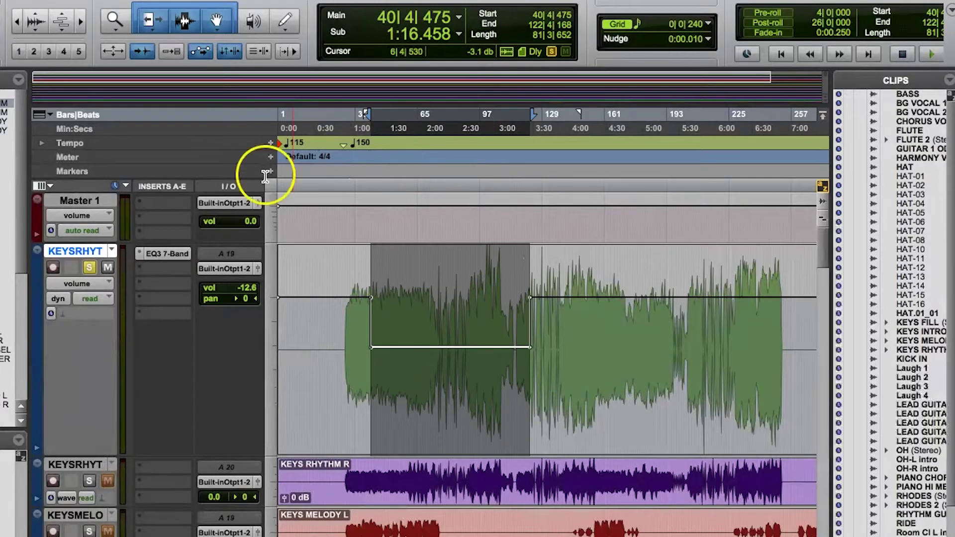
With the Grabber, add breakpoints shaping deep dips and a +4.4 dB peak plateau
click(217, 23)
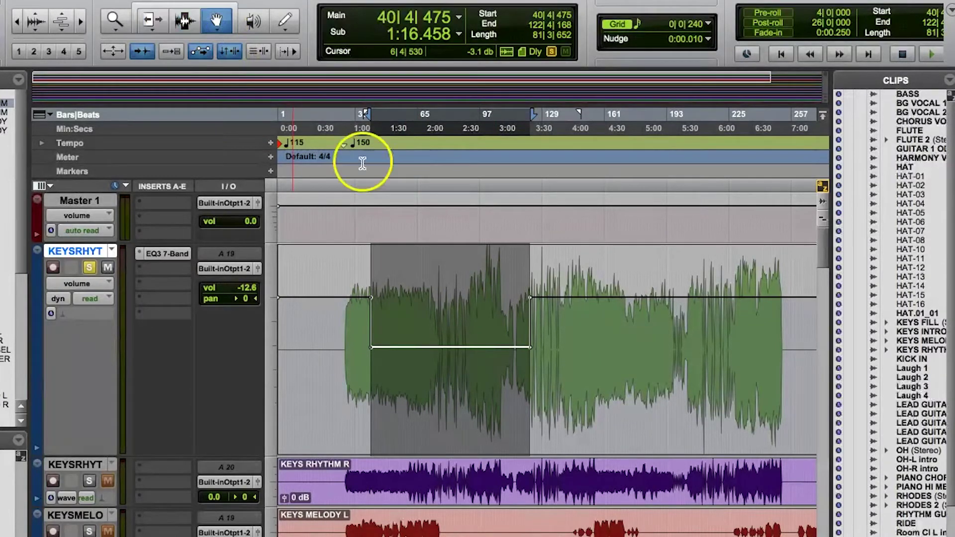
click(428, 347)
click(493, 347)
drag(468, 348, 467, 408)
drag(396, 348, 398, 281)
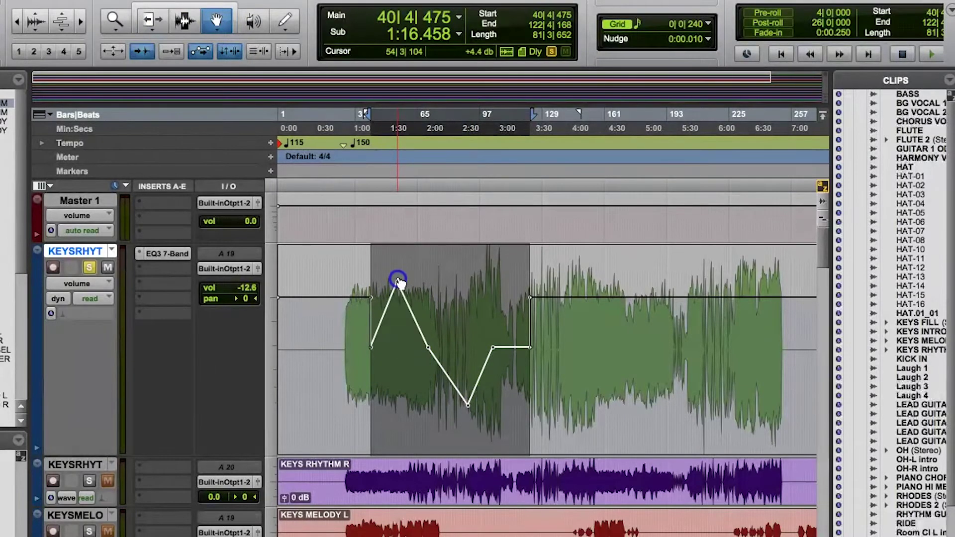
click(386, 337)
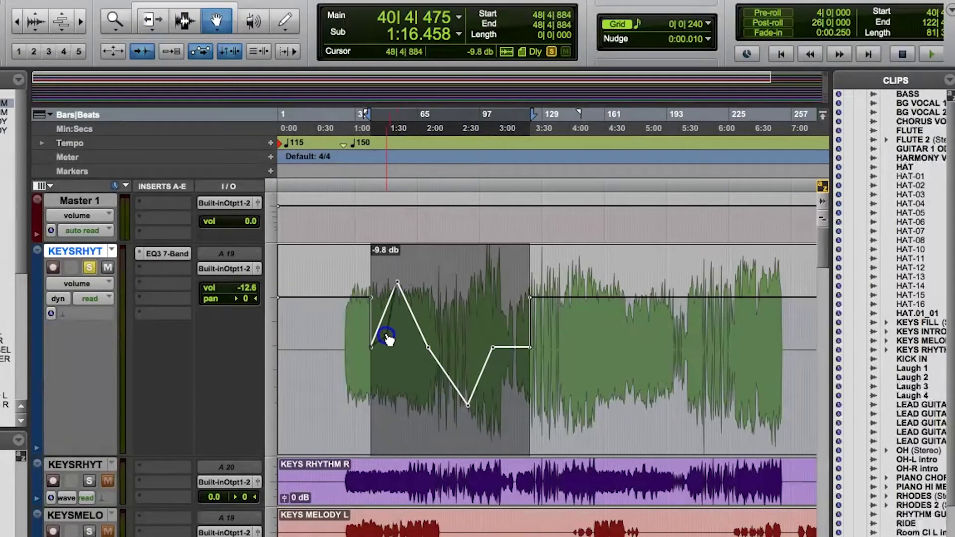
drag(384, 336, 382, 332)
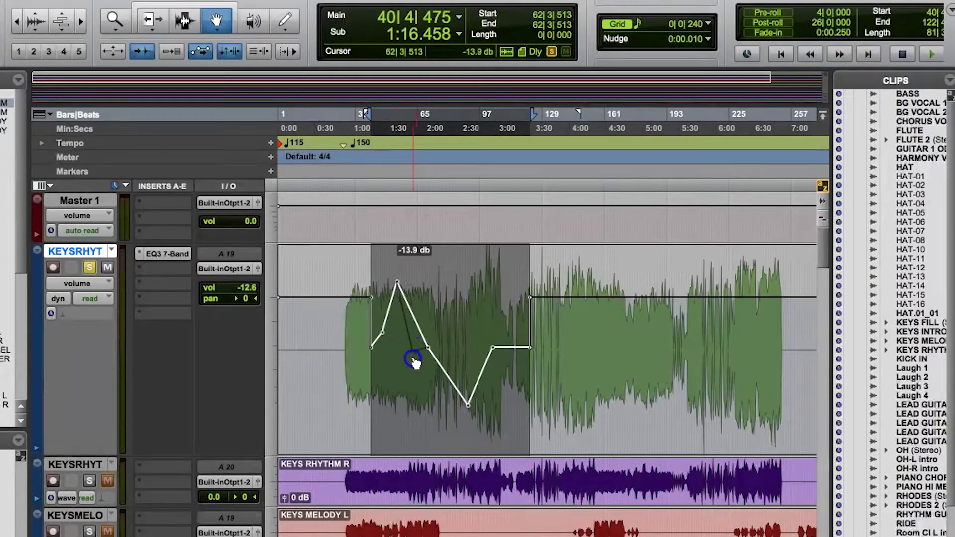
drag(414, 362, 411, 434)
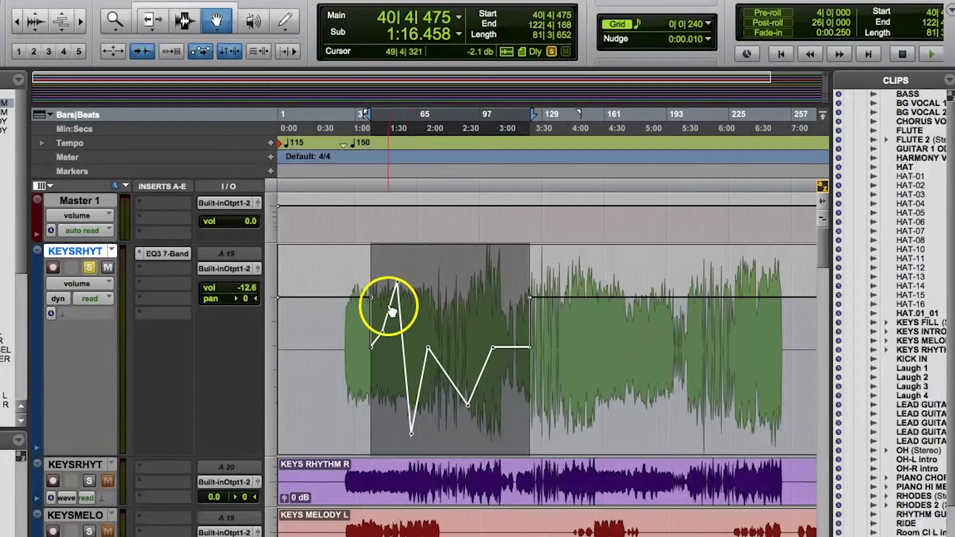
drag(390, 310, 383, 281)
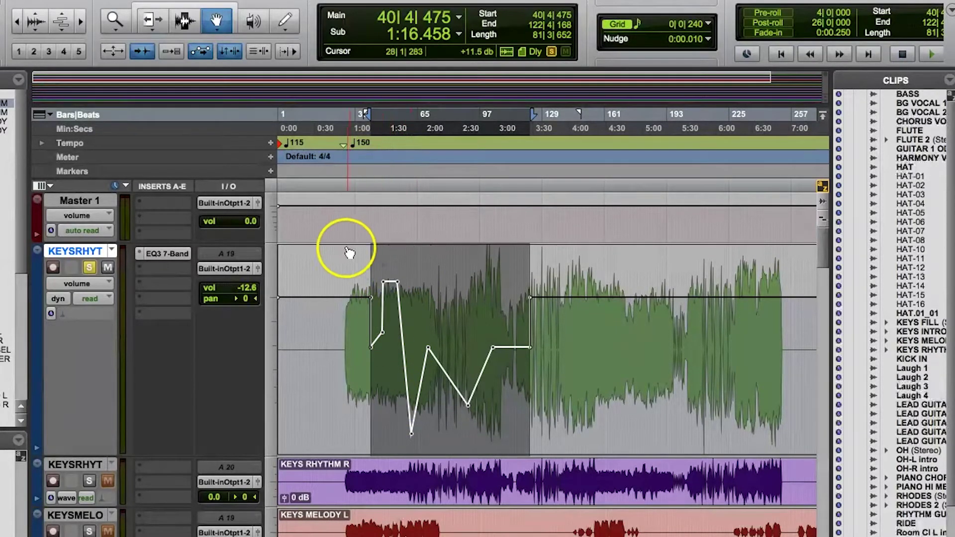
Trim down a short range at the section's start, then play from around bar 35
click(179, 9)
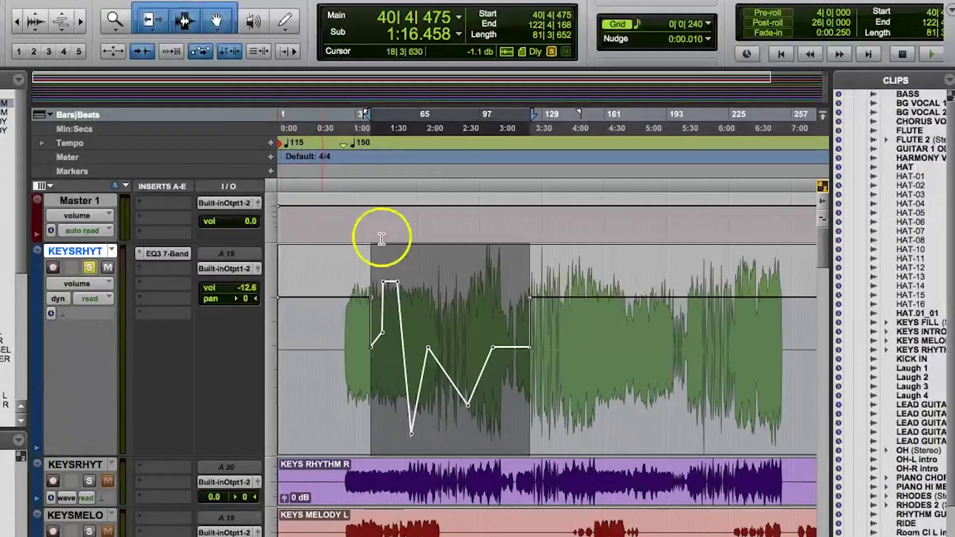
click(357, 322)
drag(357, 325, 391, 328)
drag(369, 268, 367, 286)
click(341, 335)
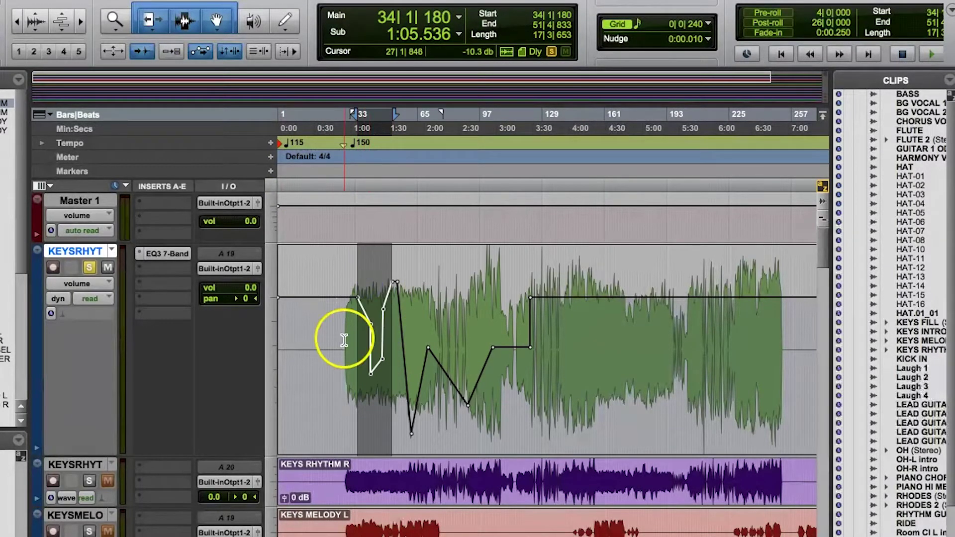
click(352, 331)
key(space)
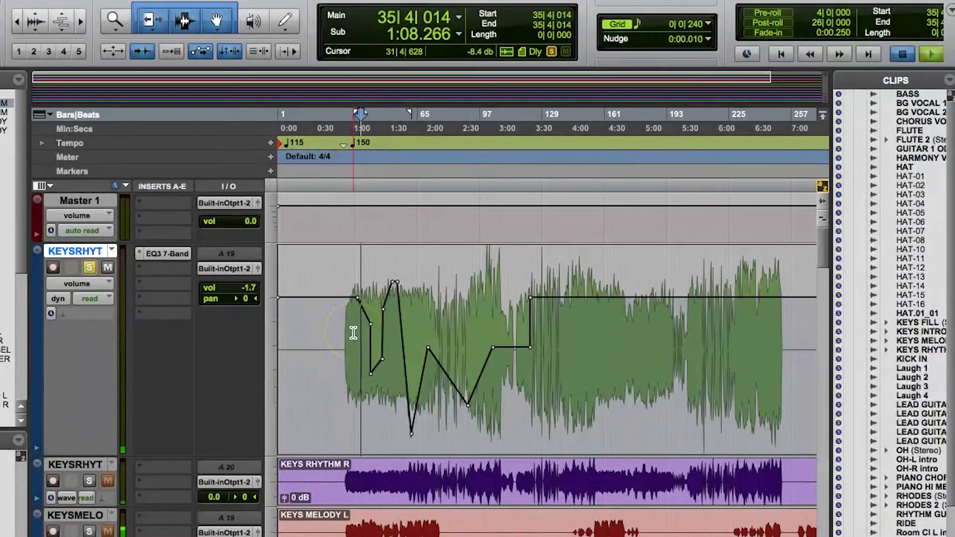
Lower the KEYSRHYT fader slightly in the mixer, then go back to the Edit window's track views
key(ctrl+equal)
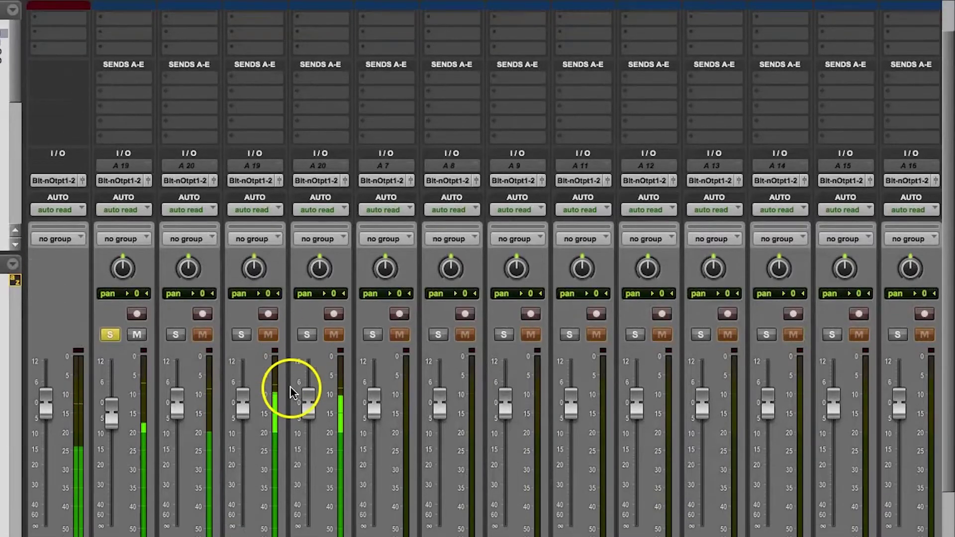
scroll(290, 387, down, 3)
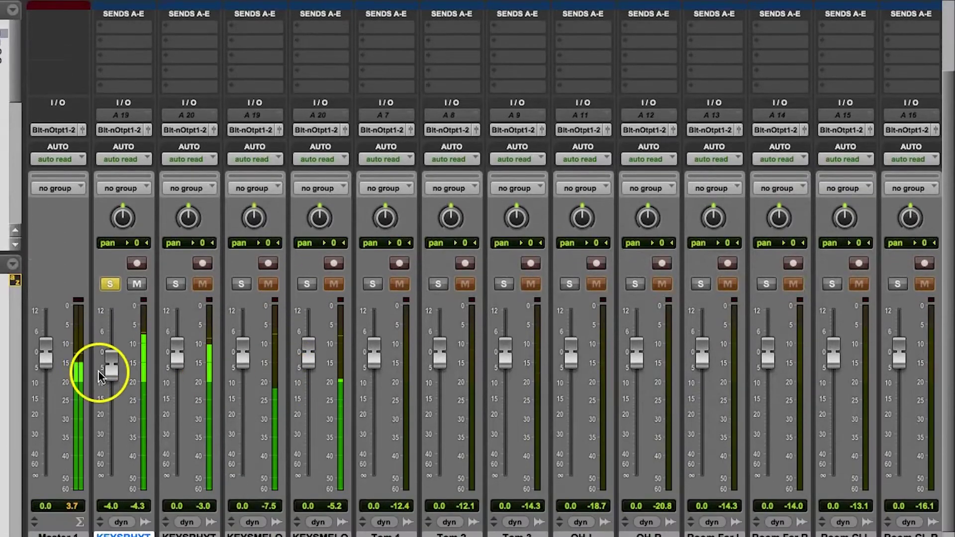
drag(99, 372, 133, 391)
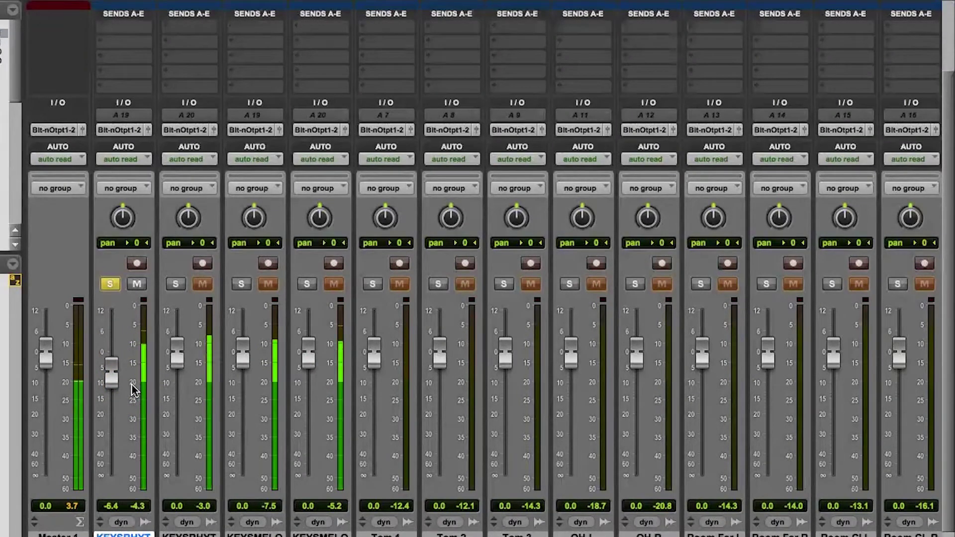
key(super+equal)
click(67, 284)
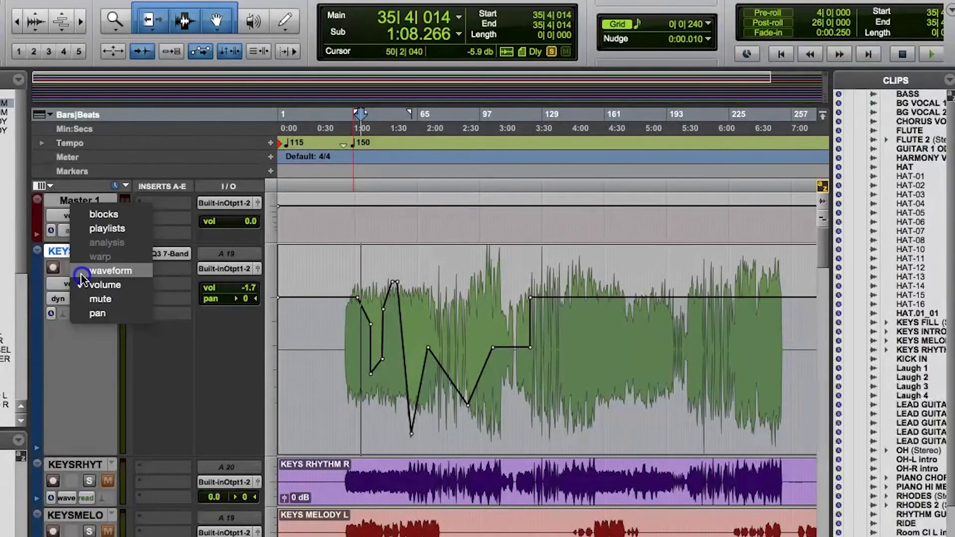
Show KEYSRHYT as waveform with a volume automation lane beneath it
click(81, 273)
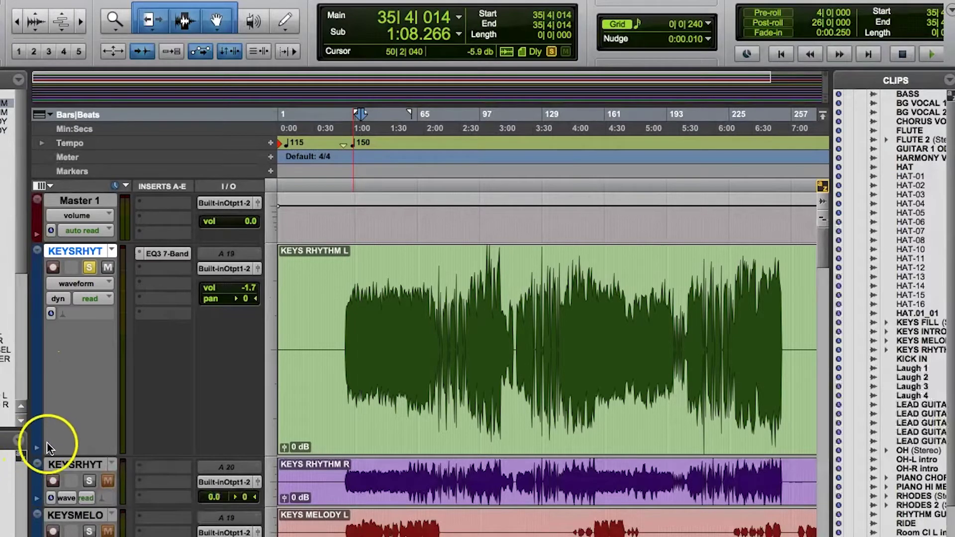
click(37, 454)
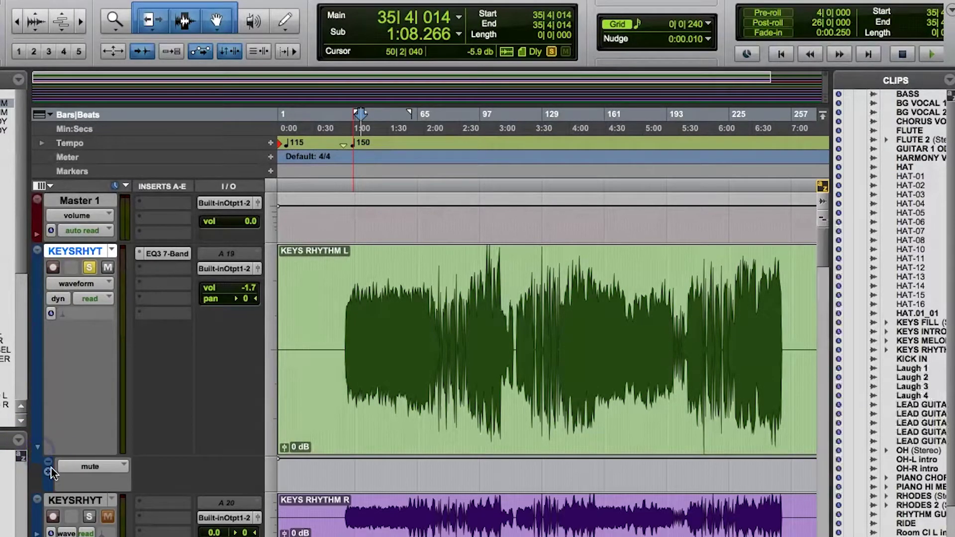
click(91, 479)
click(112, 450)
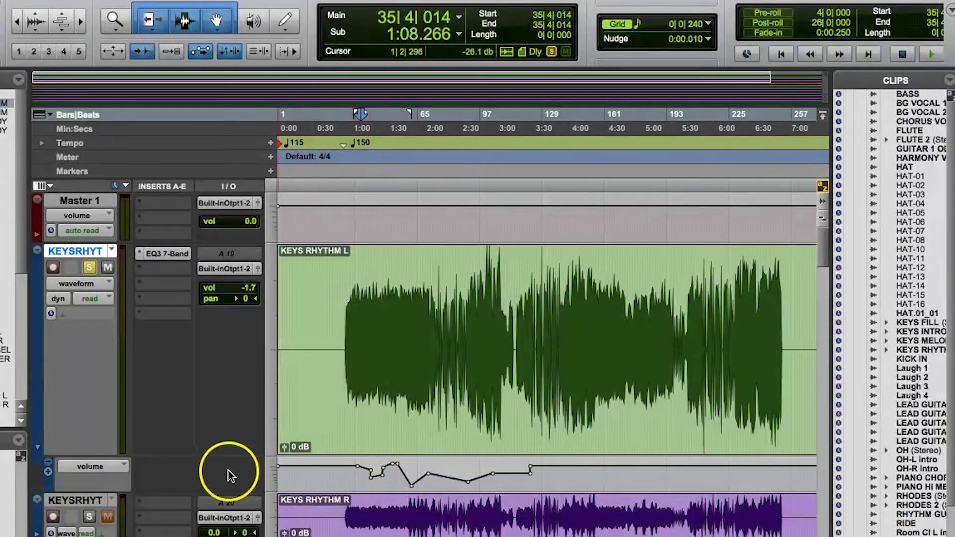
Select a range in the volume lane and raise a new point to about +6.5 dB
drag(393, 472, 415, 465)
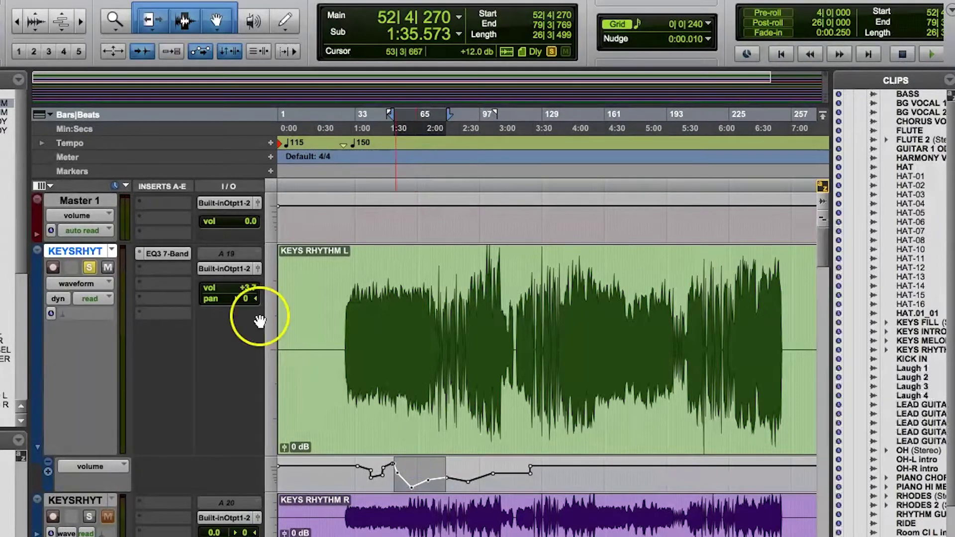
click(216, 20)
drag(437, 479, 417, 469)
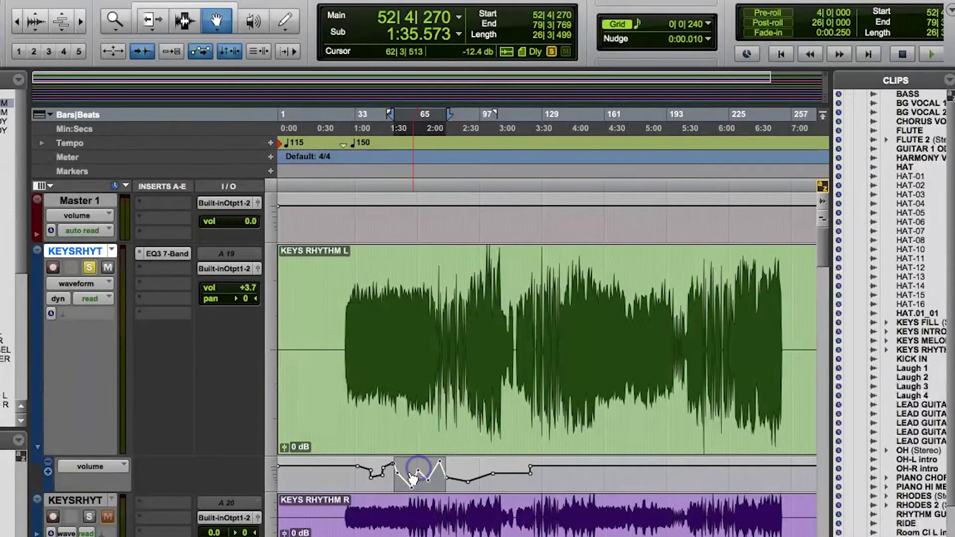
click(278, 124)
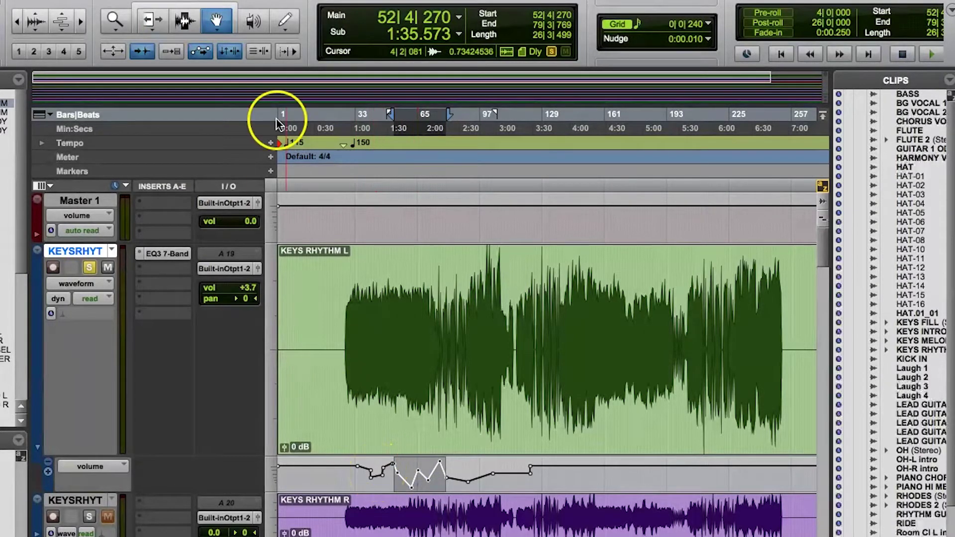
click(207, 6)
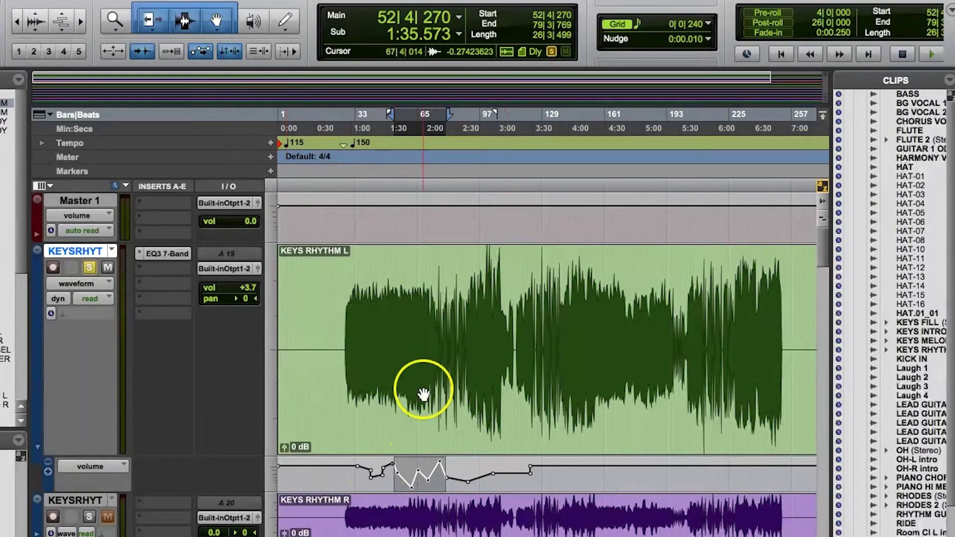
click(366, 476)
click(366, 476)
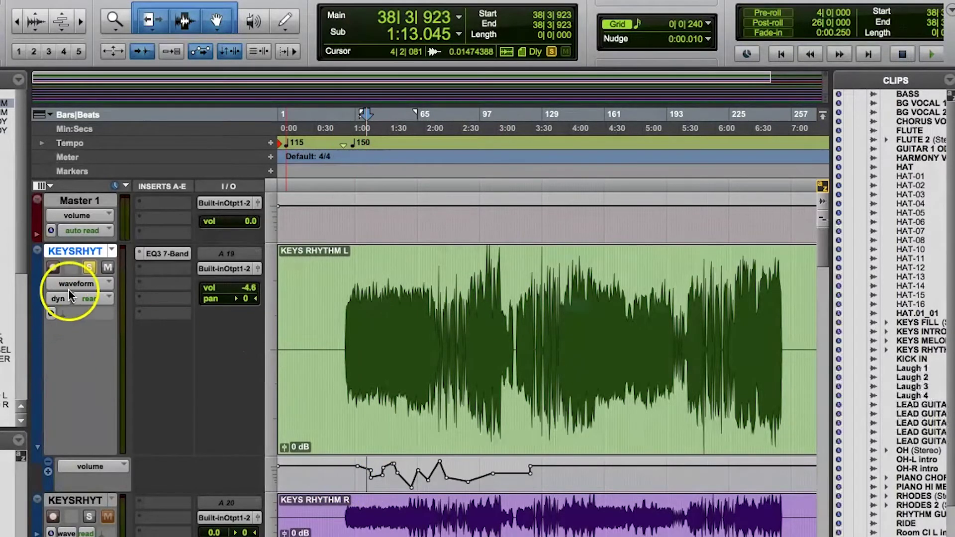
click(92, 299)
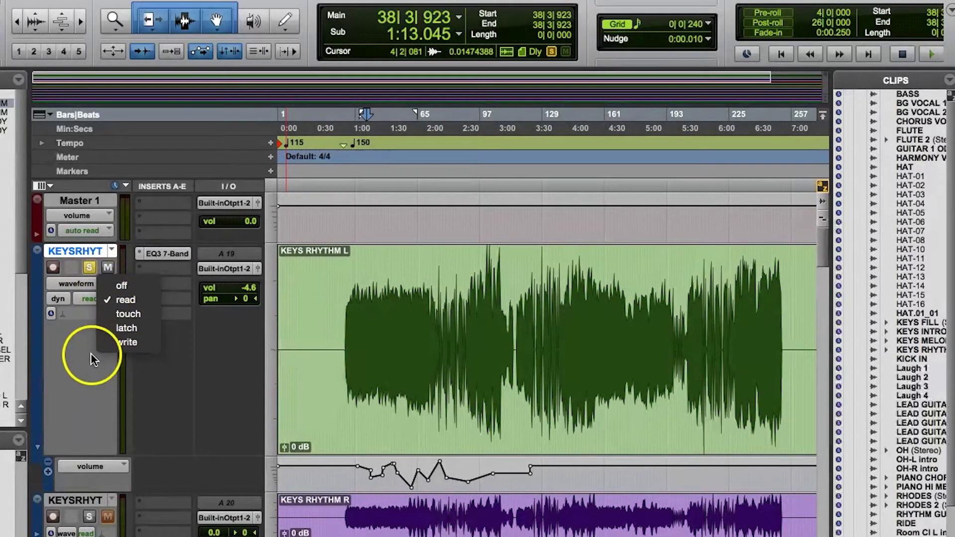
click(83, 340)
key(super+equal)
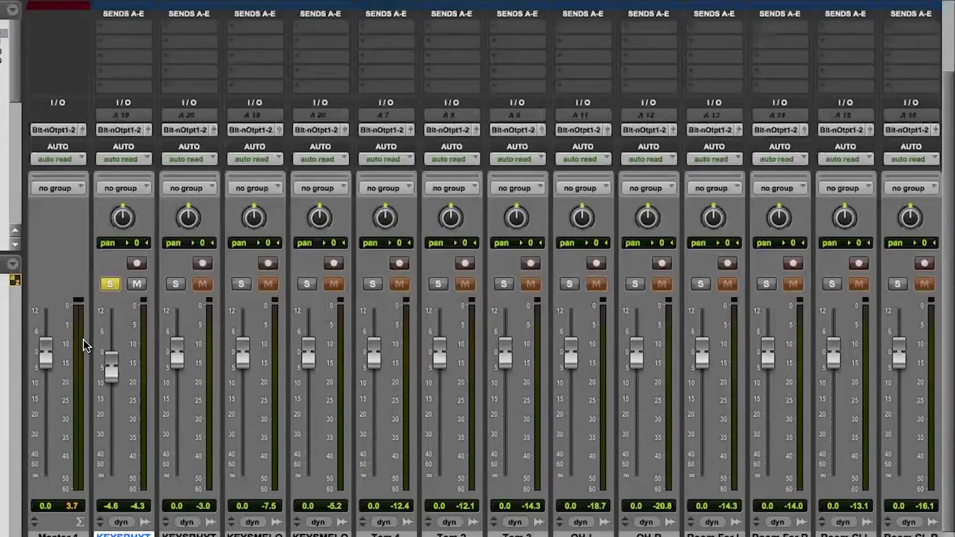
click(124, 164)
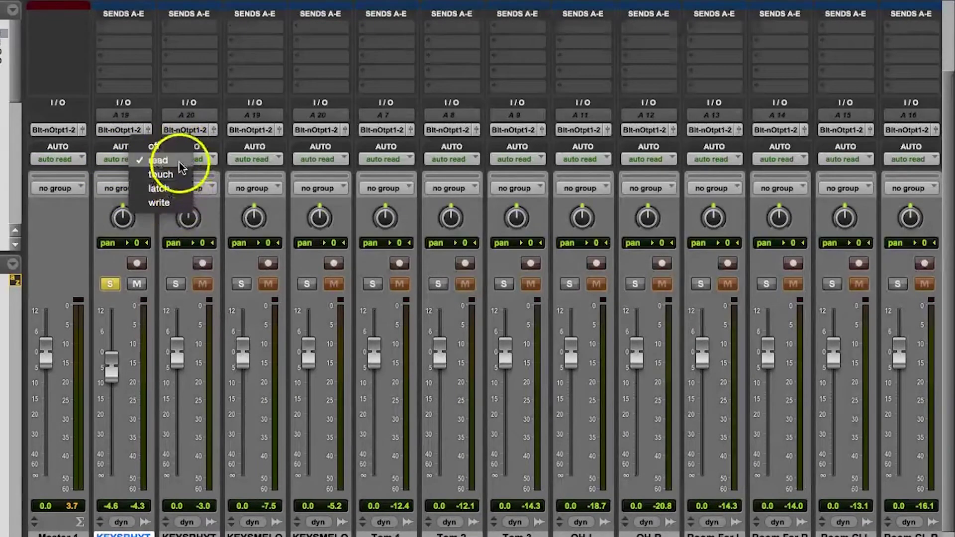
click(108, 149)
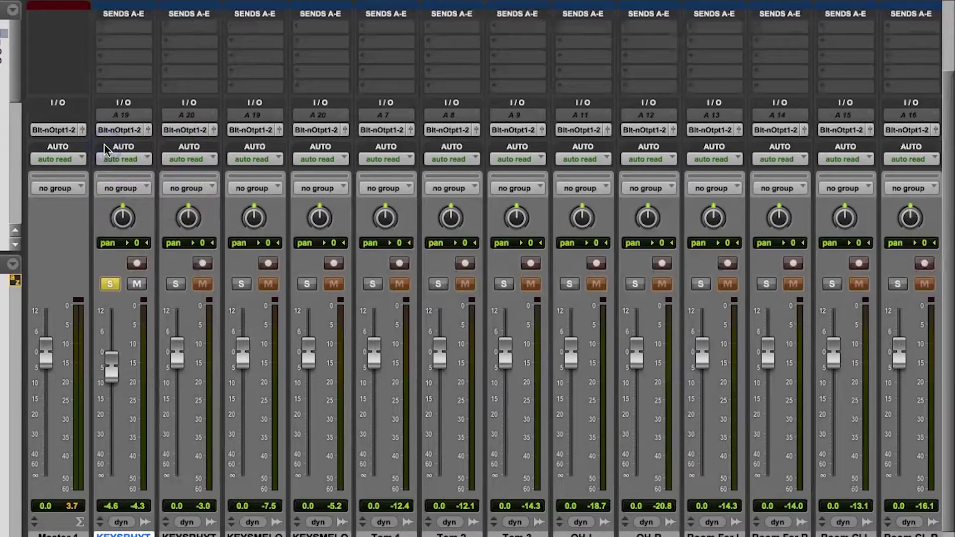
click(96, 300)
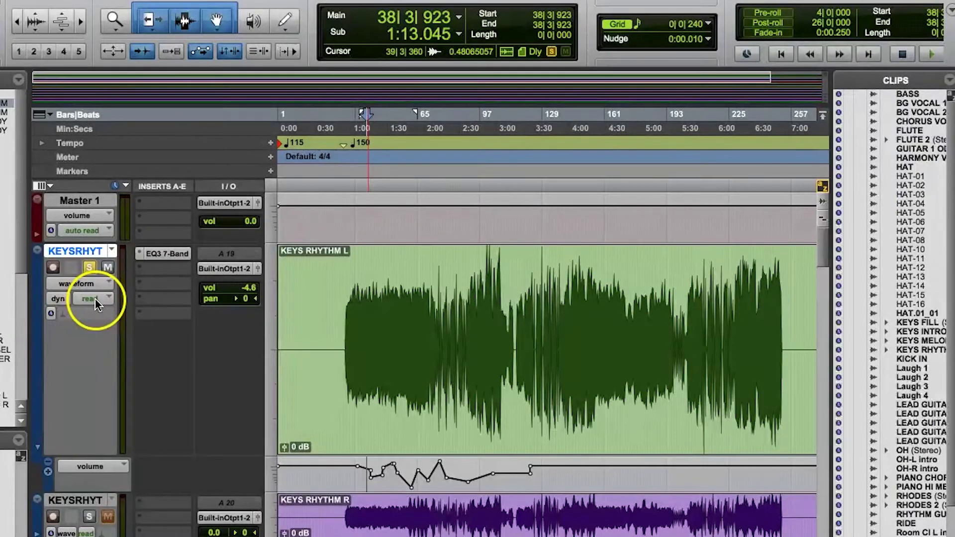
click(118, 287)
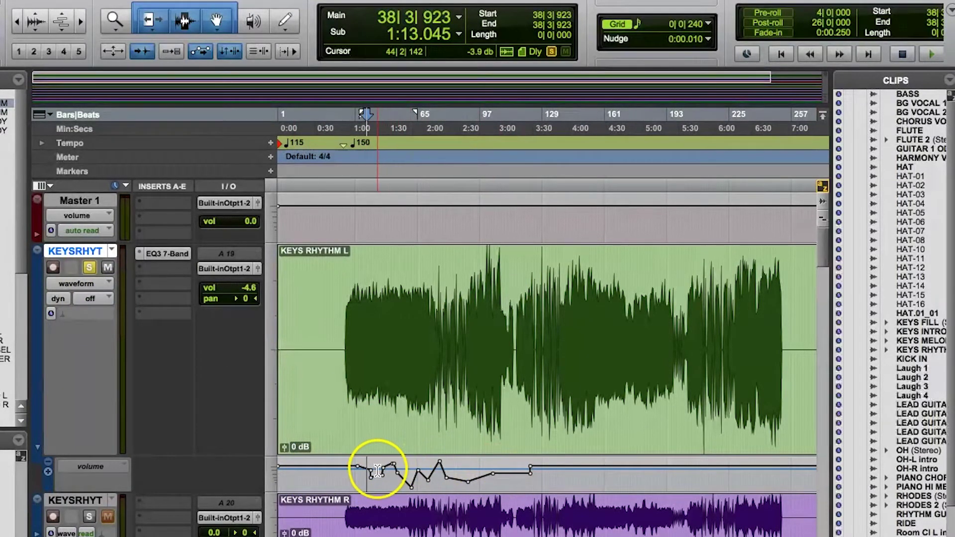
click(364, 470)
key(space)
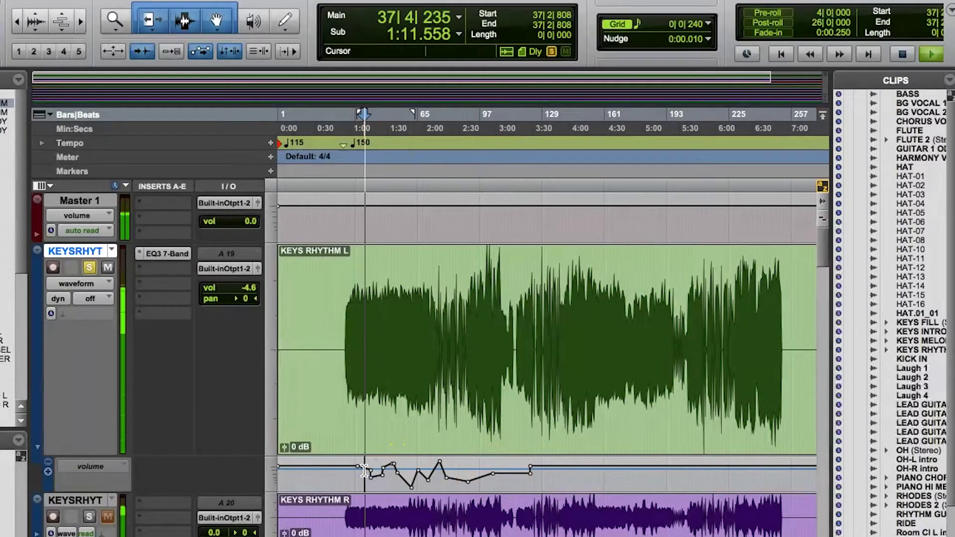
key(super+equal)
drag(134, 392, 133, 367)
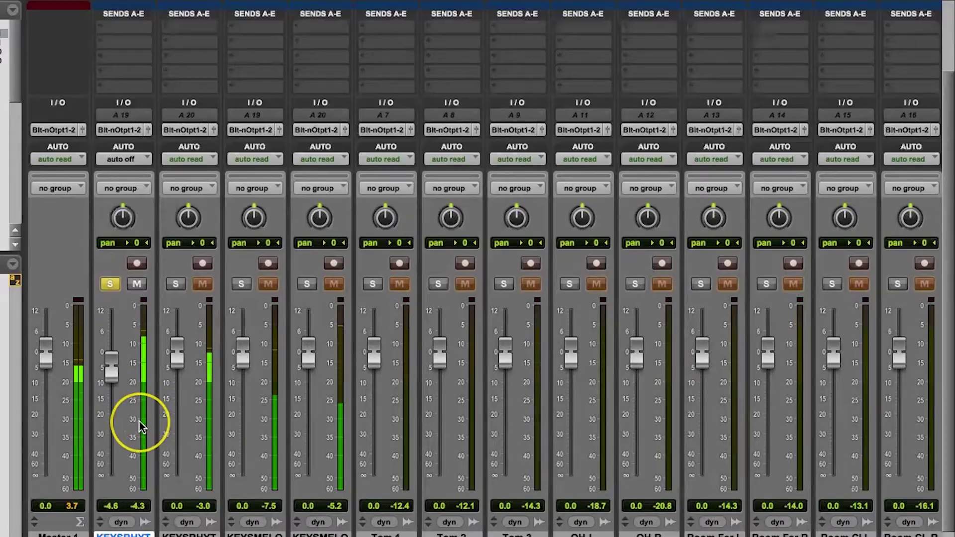
key(space)
key(super+equal)
click(102, 298)
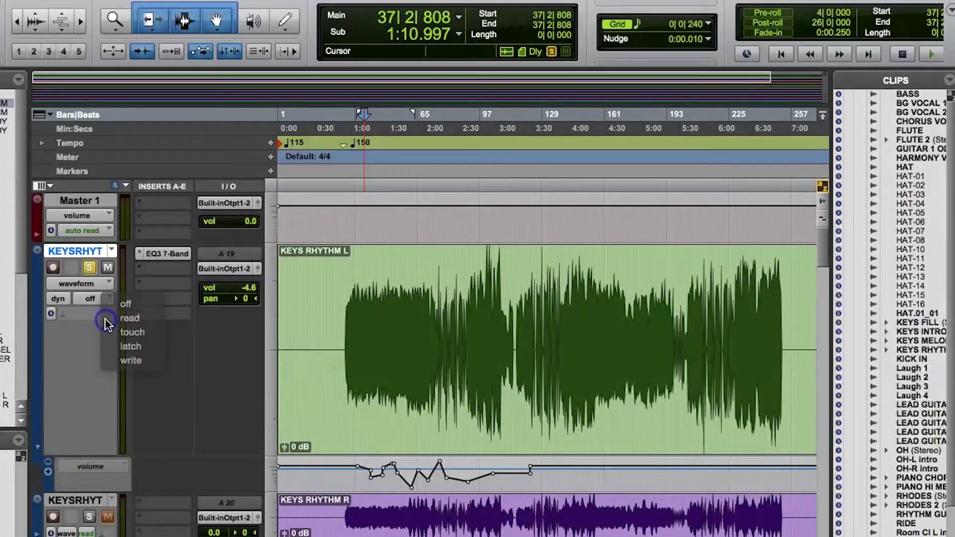
click(106, 321)
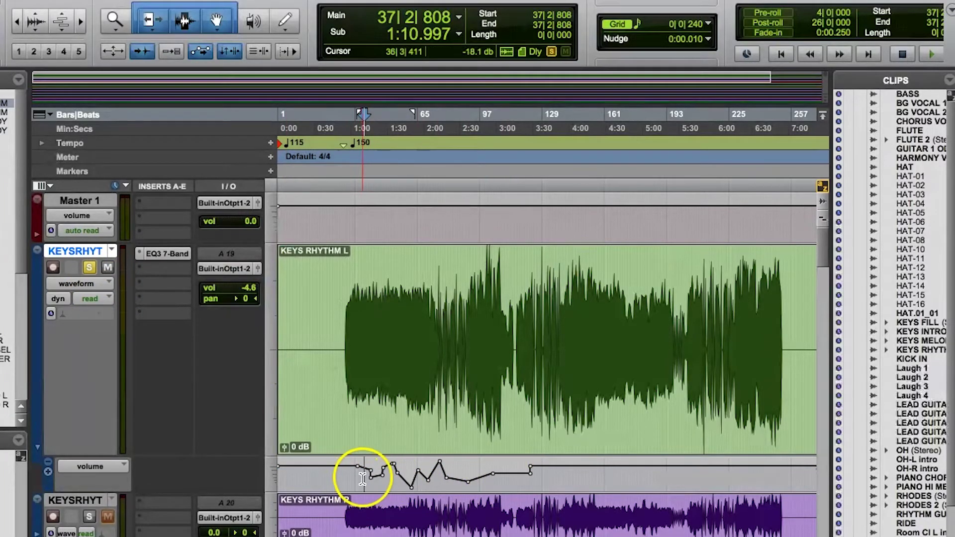
key(space)
key(super+equal)
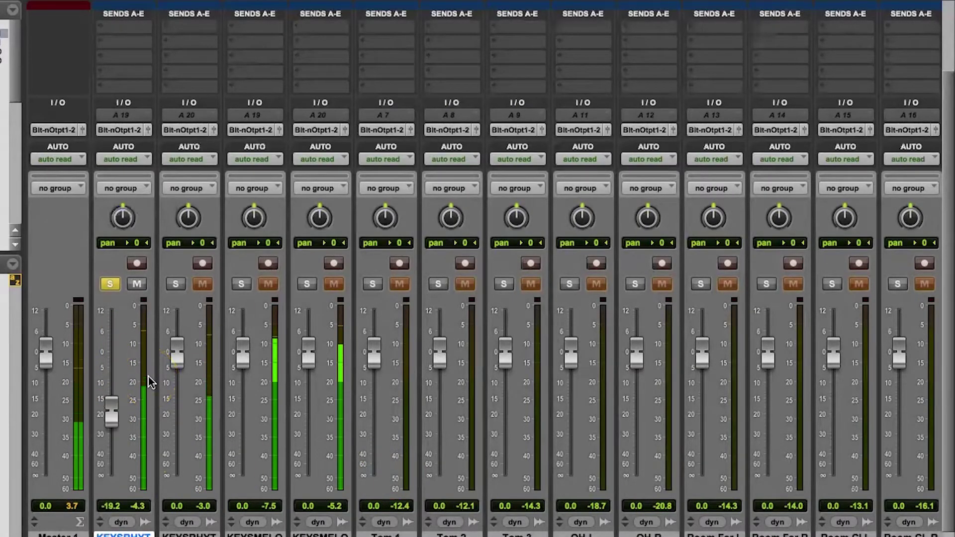
key(super+equal)
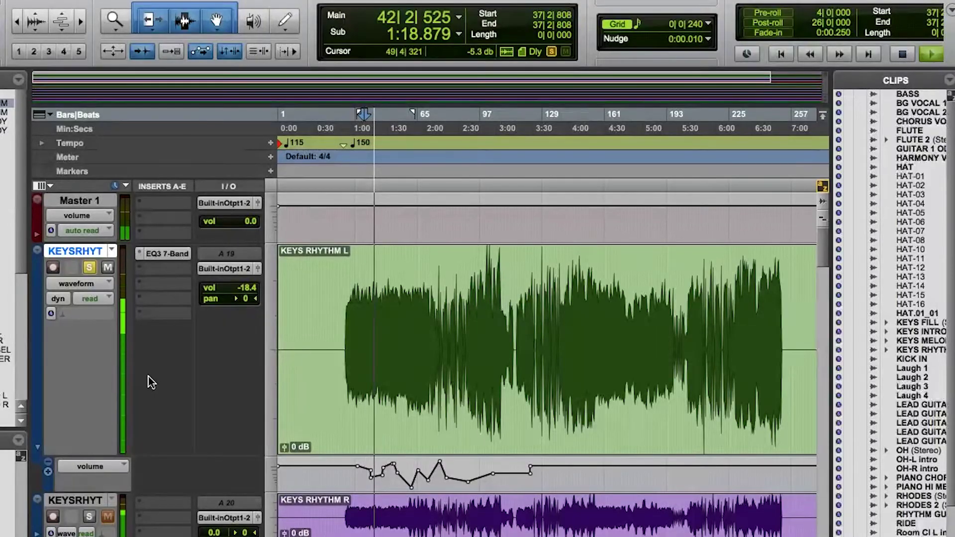
key(space)
drag(374, 461, 361, 467)
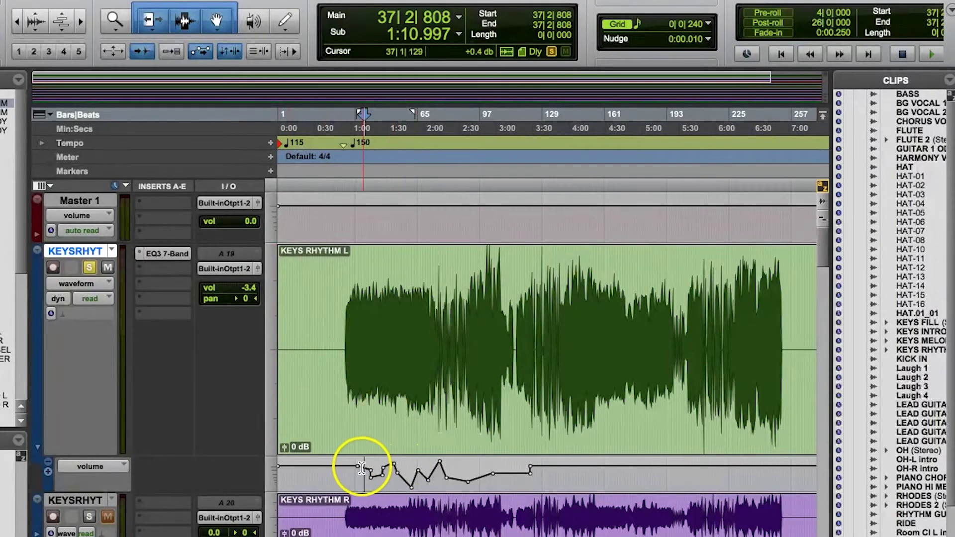
click(361, 468)
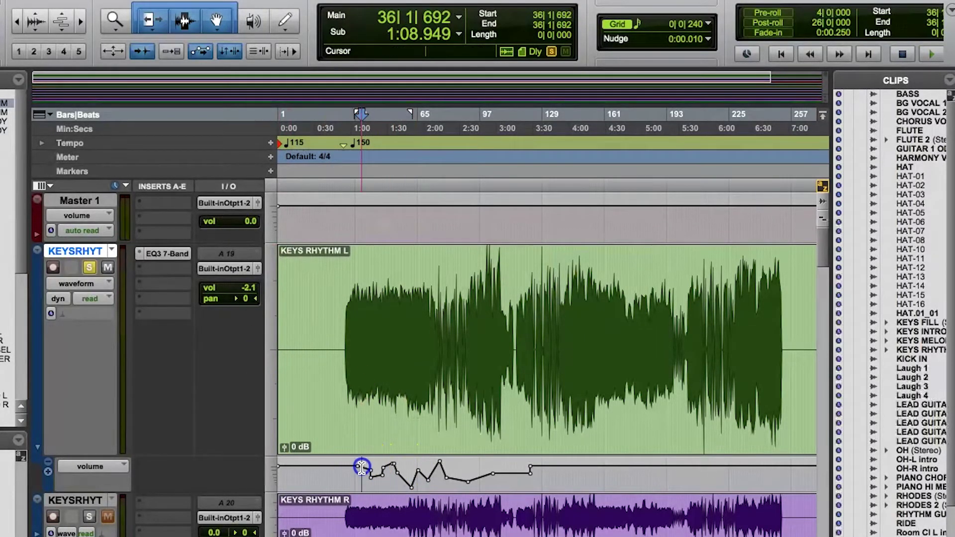
click(93, 301)
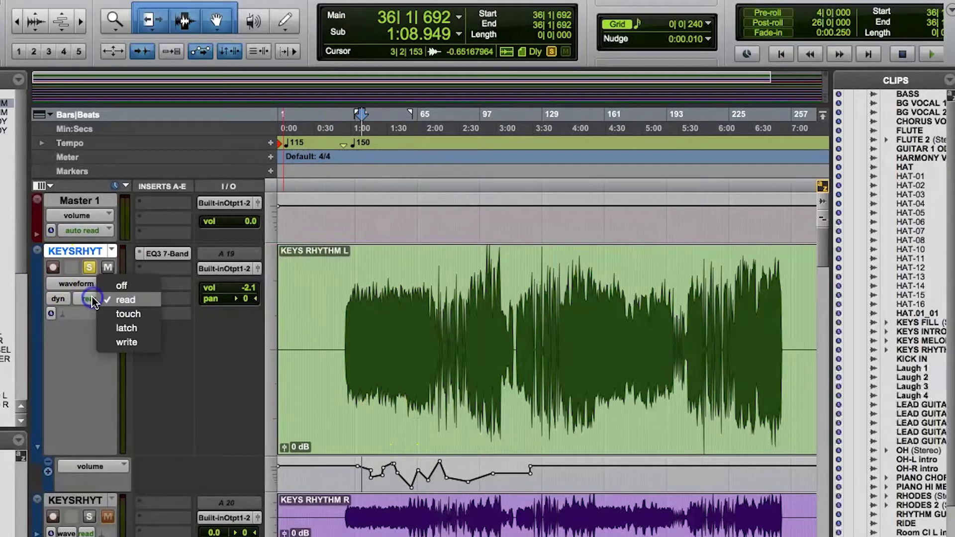
Put KEYSRHYT in write mode and move its fader during playback to write a dip
click(111, 344)
key(space)
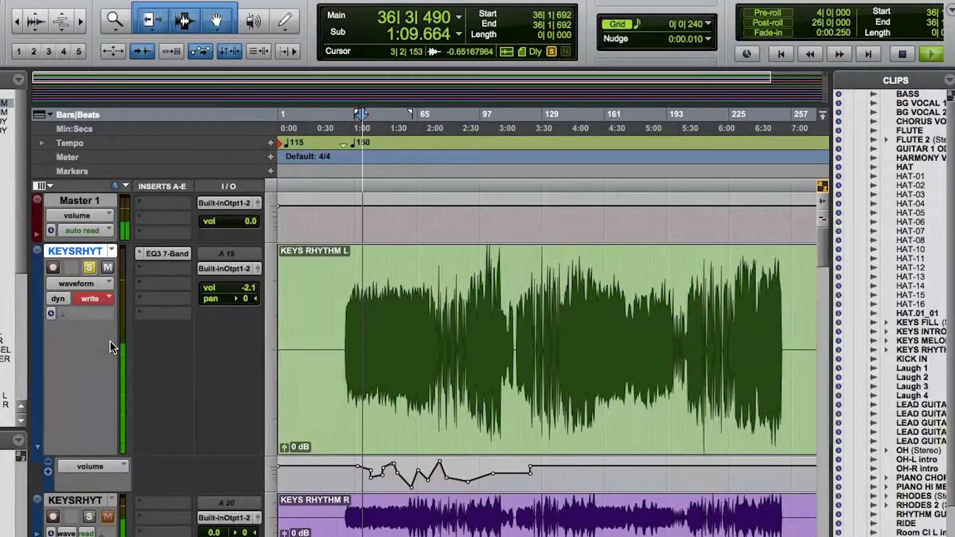
key(t)
key(t)
key(t)
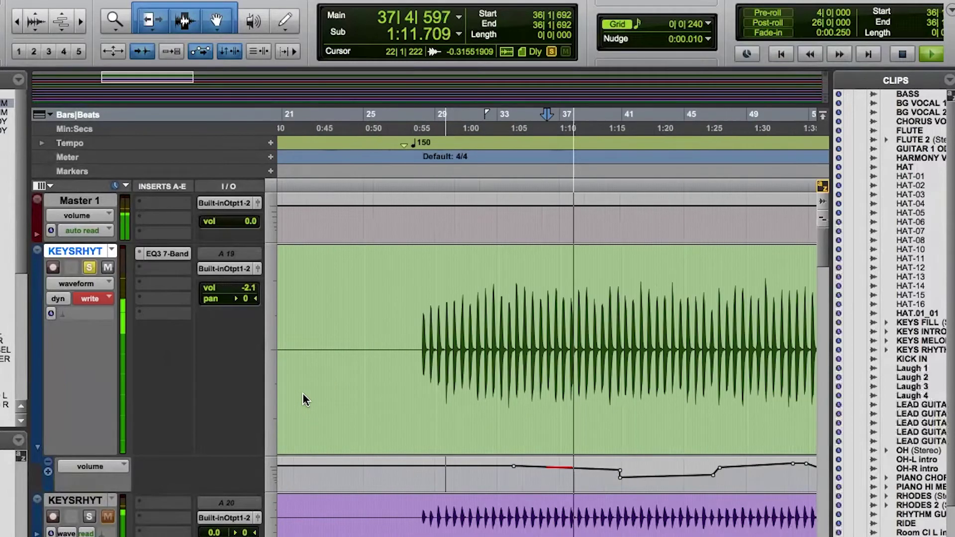
drag(465, 444, 478, 457)
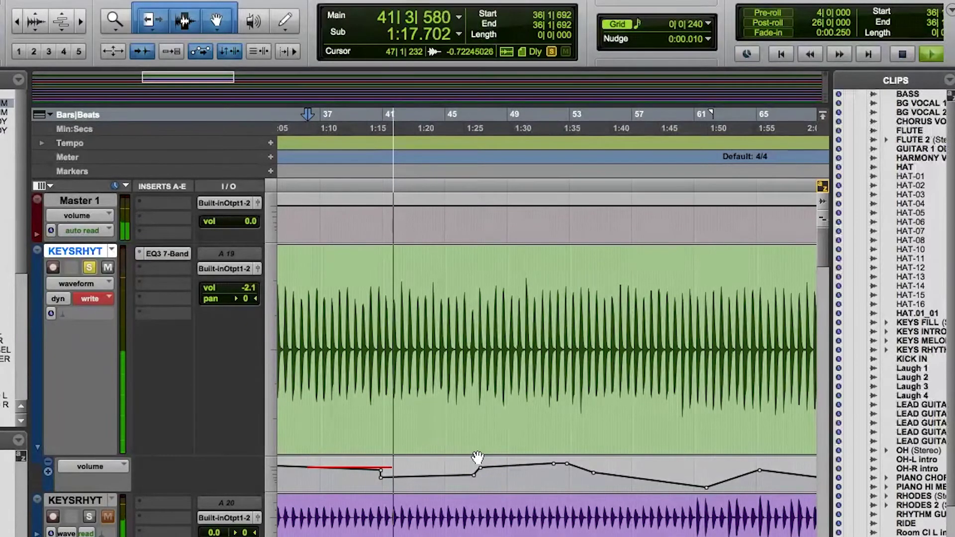
key(ctrl+equal)
drag(89, 340, 110, 349)
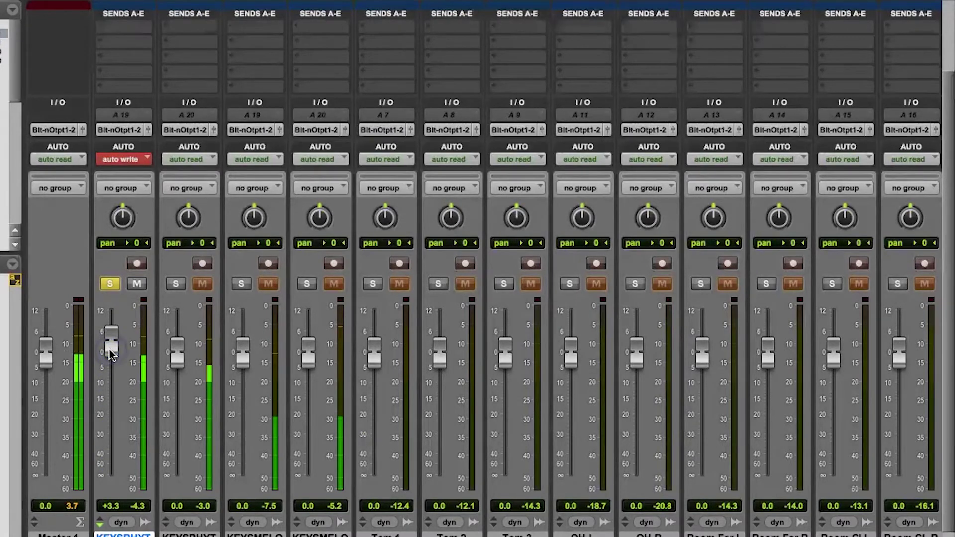
key(super+equal)
key(space)
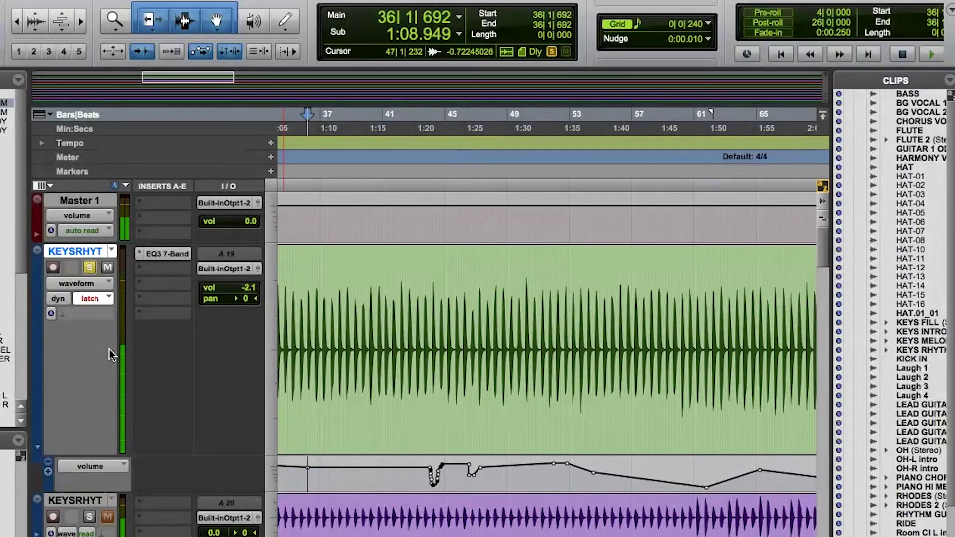
Place the playback start in the volume lane just before the new dip
drag(432, 475, 416, 482)
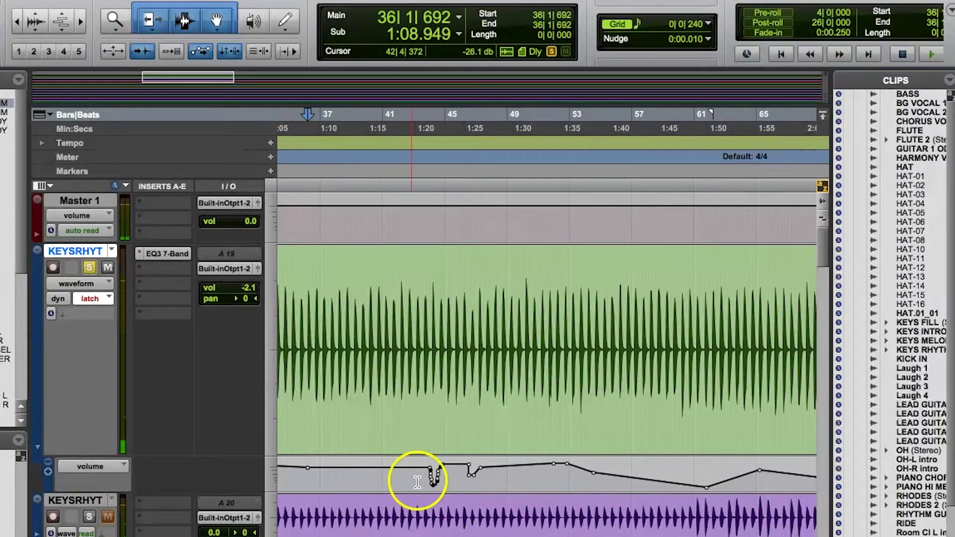
click(343, 475)
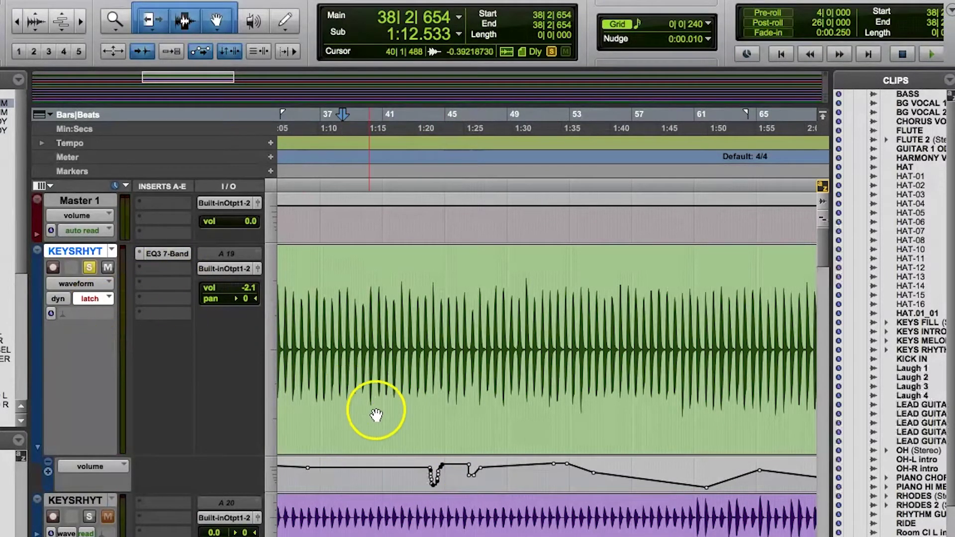
click(327, 469)
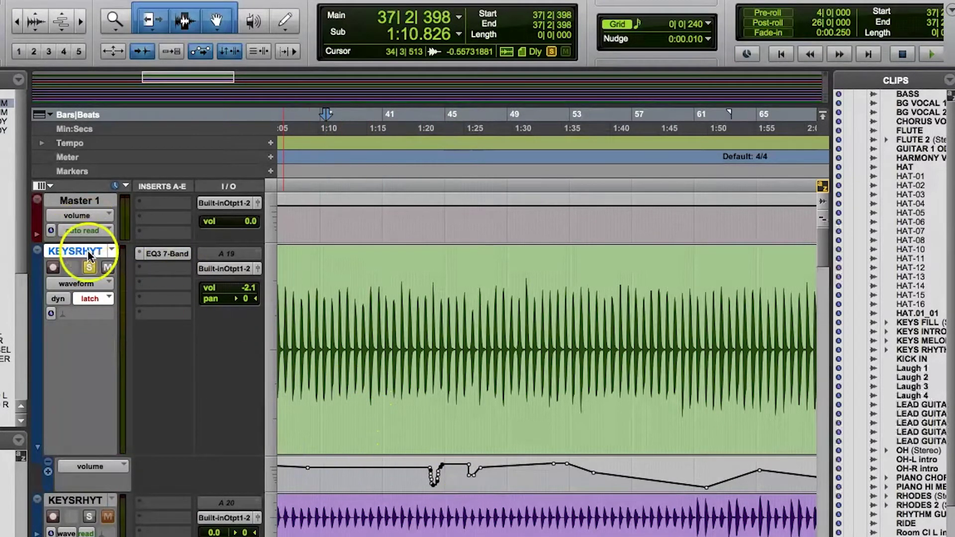
Switch KEYSRHYT's automation to touch mode and start playback
click(88, 298)
click(124, 285)
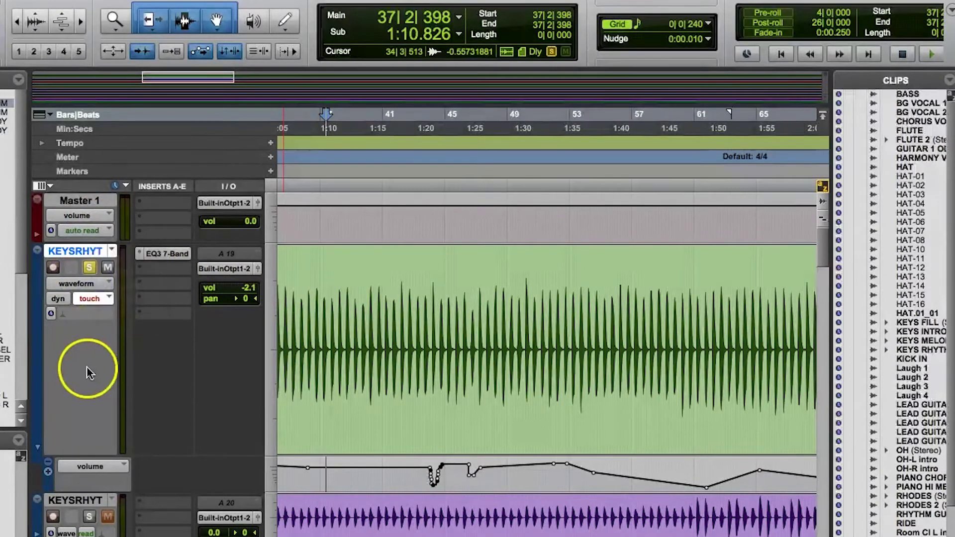
key(space)
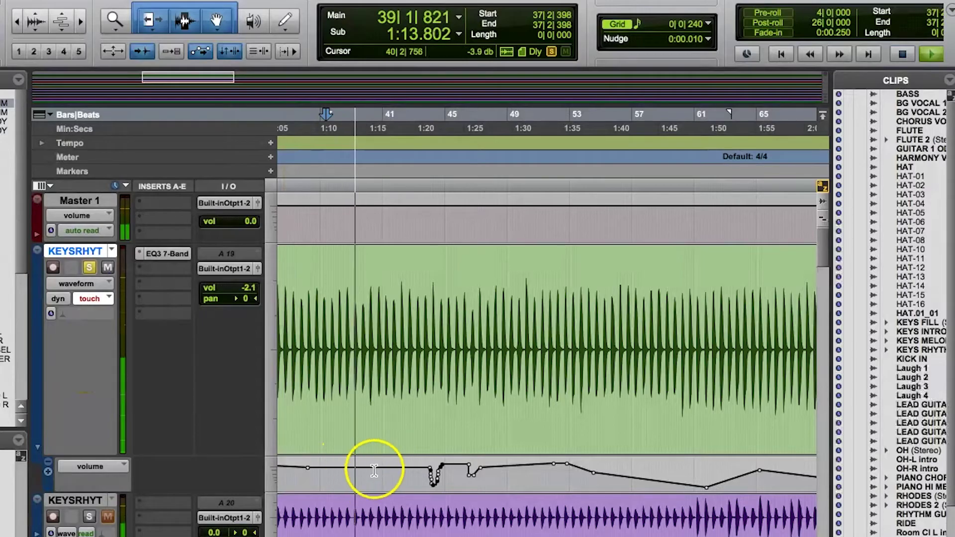
Ride the KEYSRHYT fader down and back up, then set playback start to 36|2|756
key(ctrl+equal)
click(124, 394)
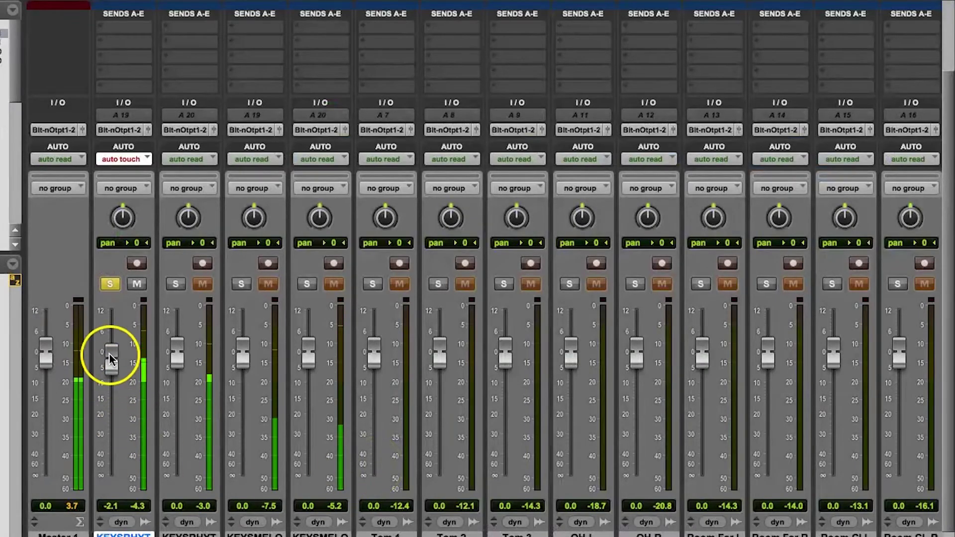
drag(110, 359, 125, 458)
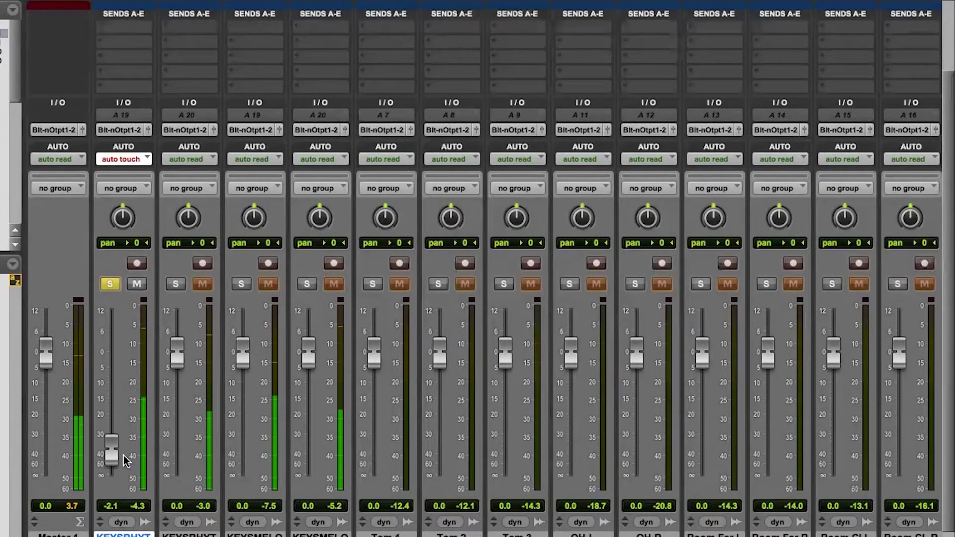
key(super+equal)
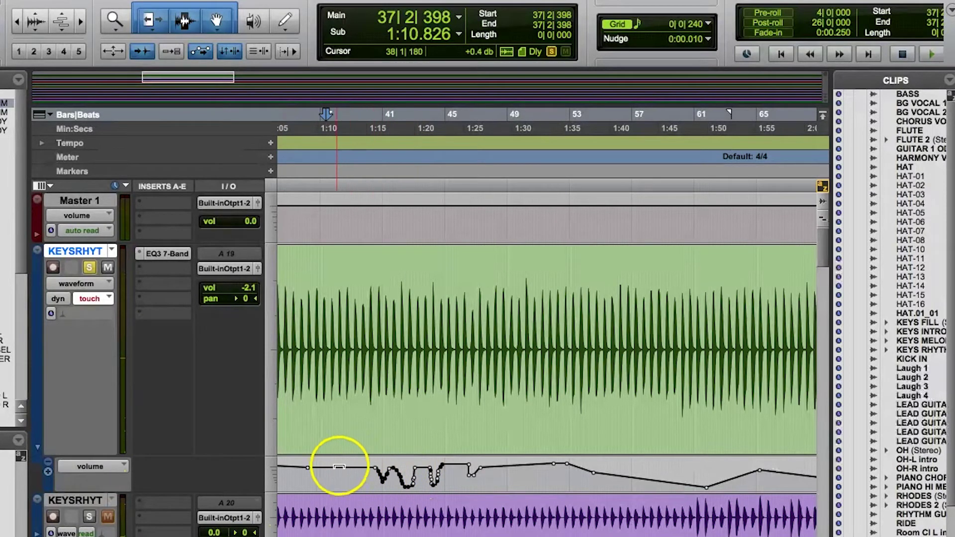
click(320, 472)
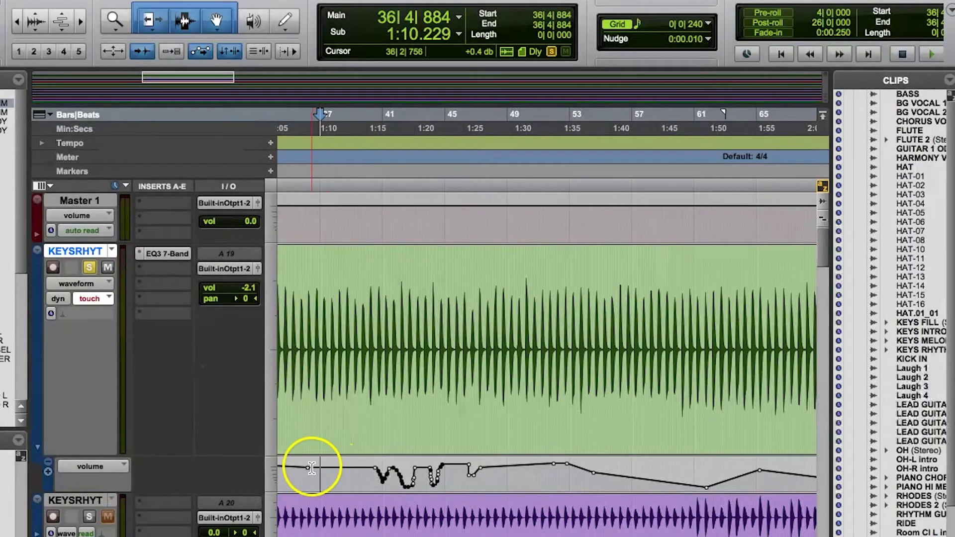
click(311, 466)
Switch KEYSRHYT to latch mode and play from 36|2|756
click(84, 299)
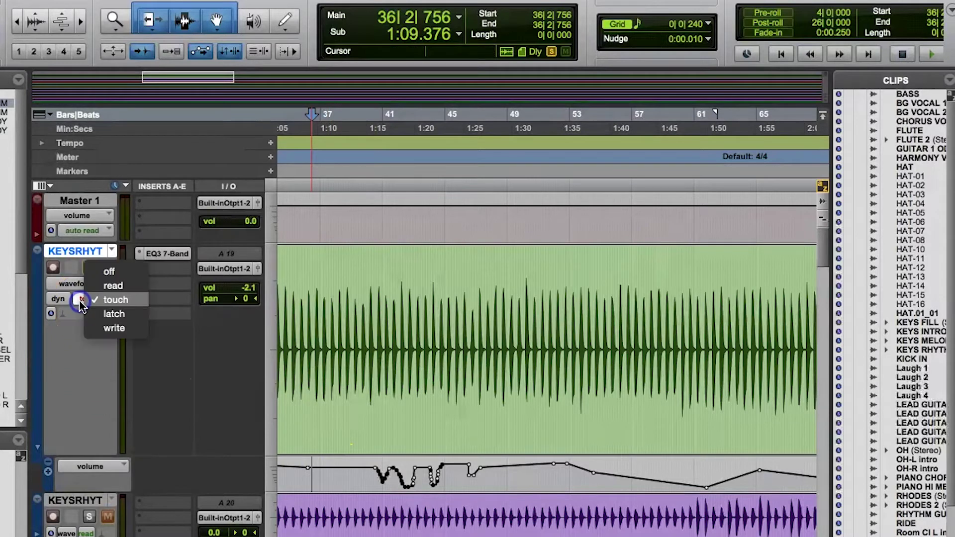
click(91, 316)
key(space)
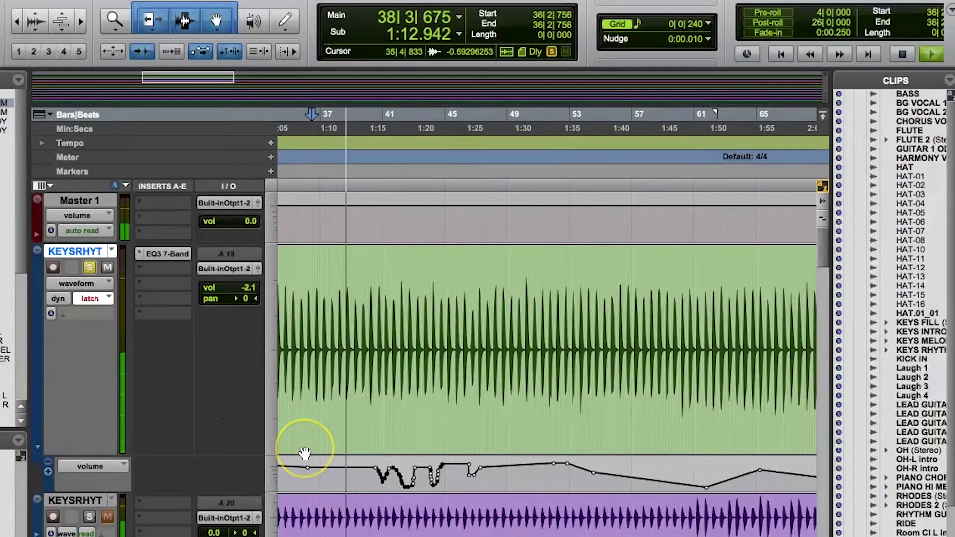
Pull the fader to -51 dB, stop to commit, and place the insertion point at 37|2|603
key(super+equal)
drag(113, 364, 112, 463)
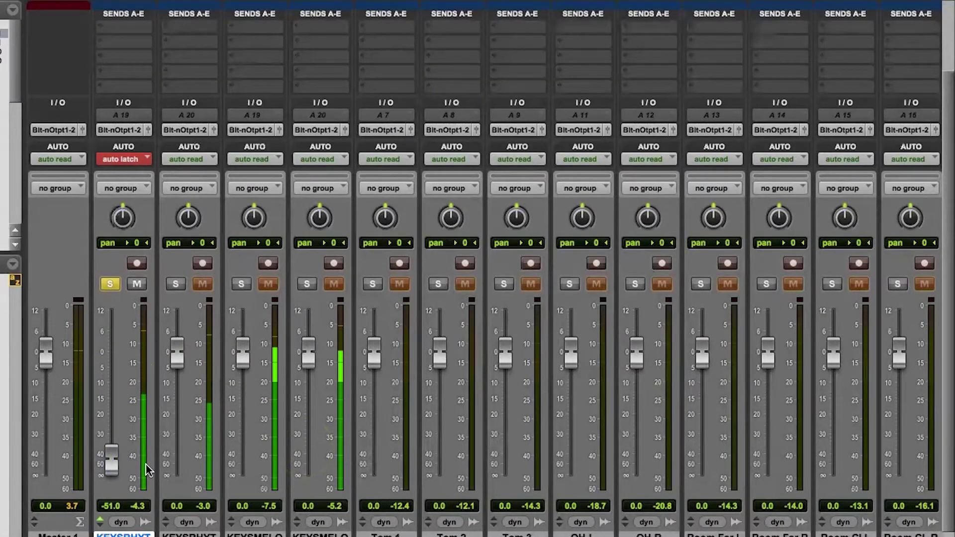
key(super+equal)
click(413, 512)
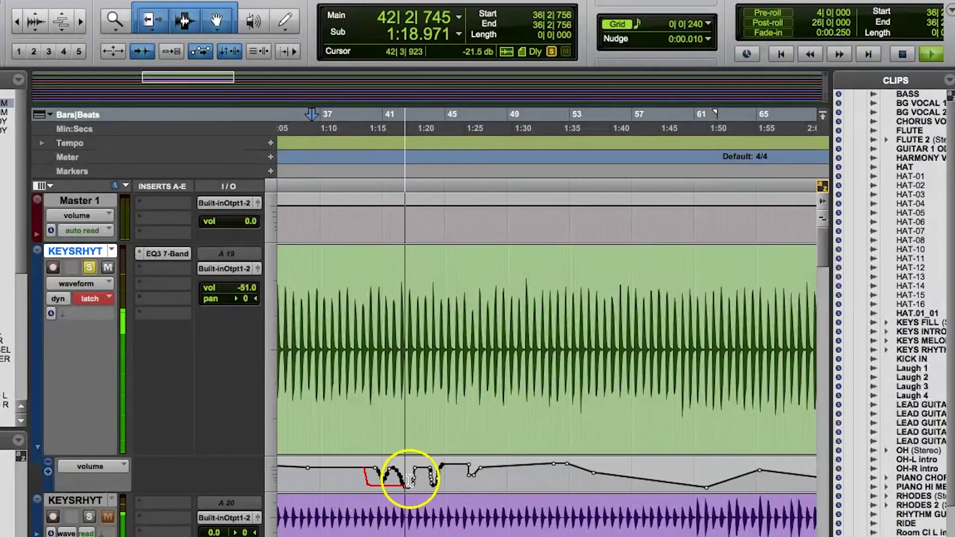
key(space)
click(327, 475)
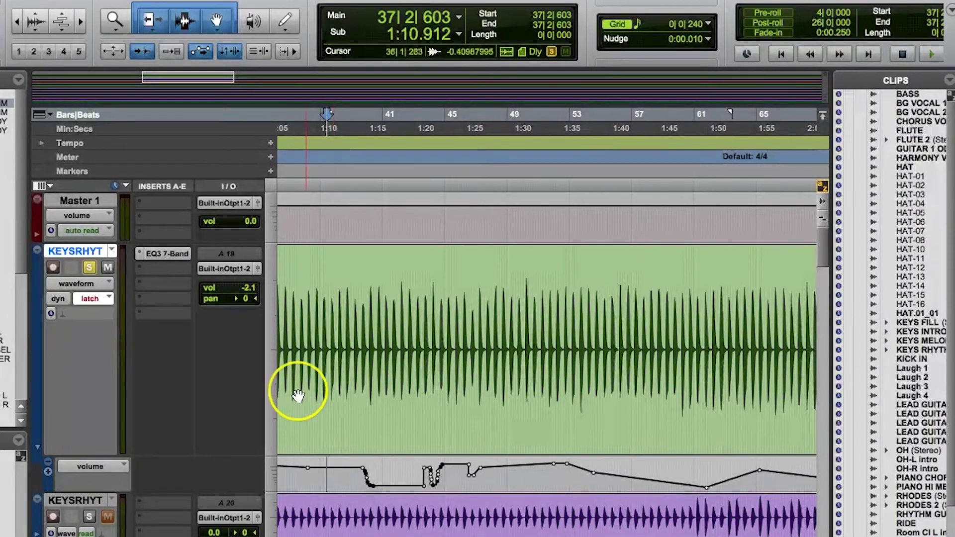
Return KEYSRHYT to read mode and open its EQ3 7-Band plug-in from the mixer
click(90, 299)
click(109, 272)
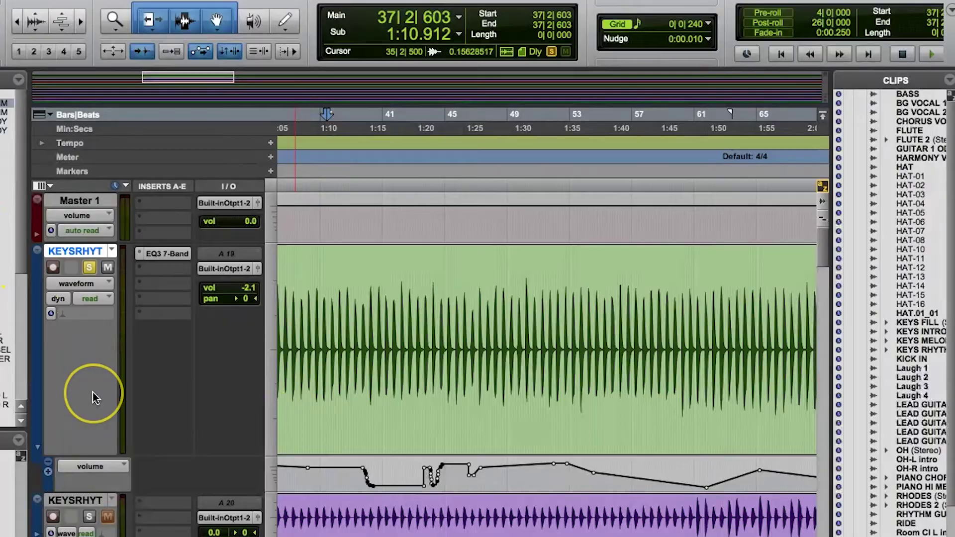
key(ctrl+equal)
scroll(99, 358, up, 5)
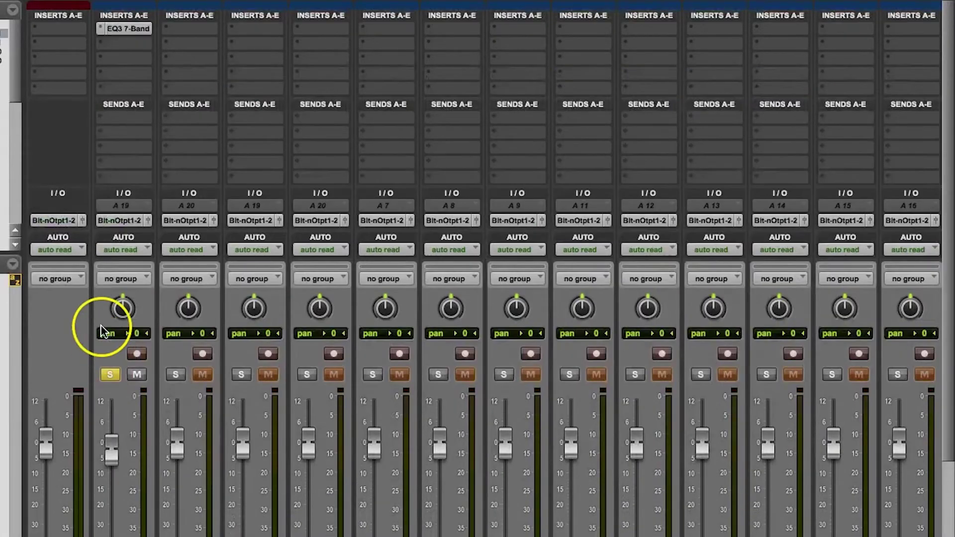
click(121, 30)
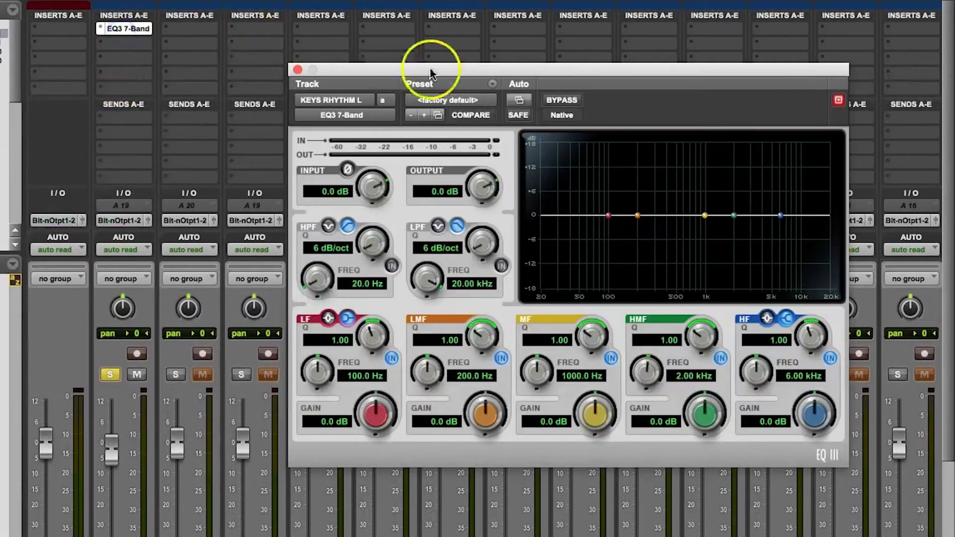
Enable automation for all EQ3 7-Band parameters and set the KEYSRHYT channel to touch
ctrl+alt+super+click(517, 102)
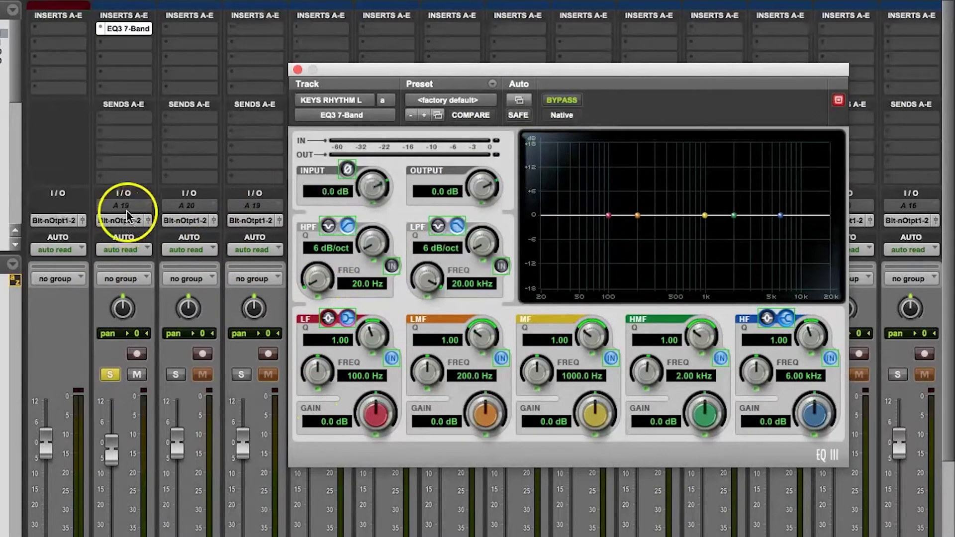
click(150, 251)
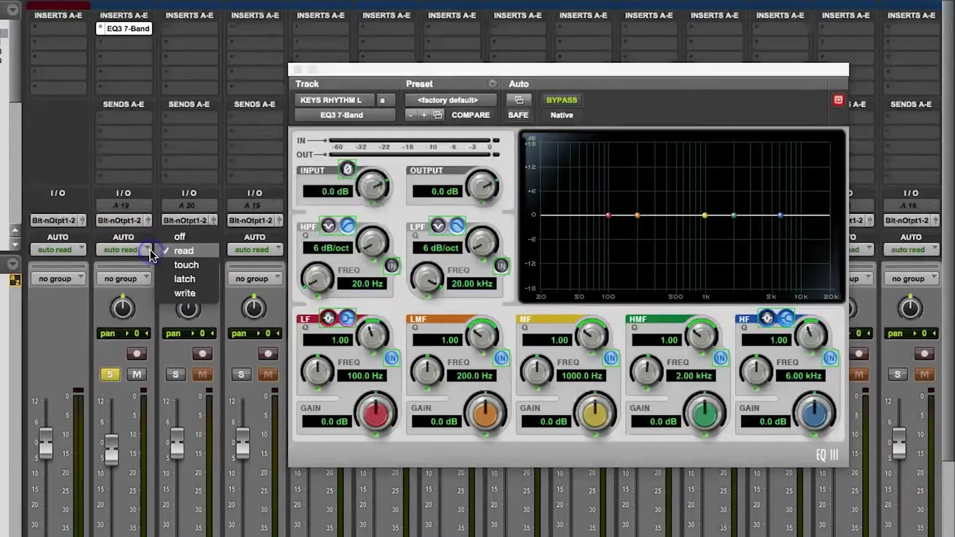
click(178, 284)
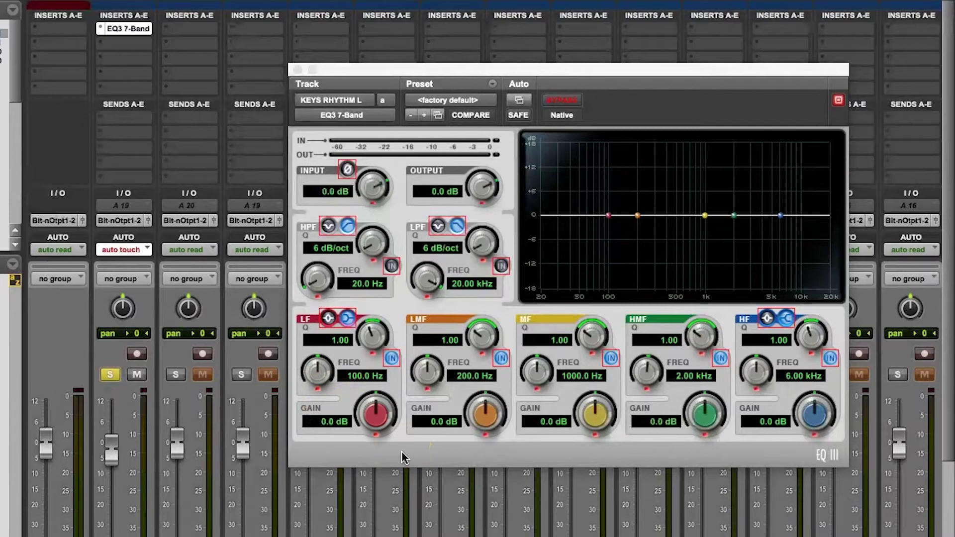
Check the Low Band Gain automation options, then open the channel's automation mode list
click(375, 417)
right_click(379, 421)
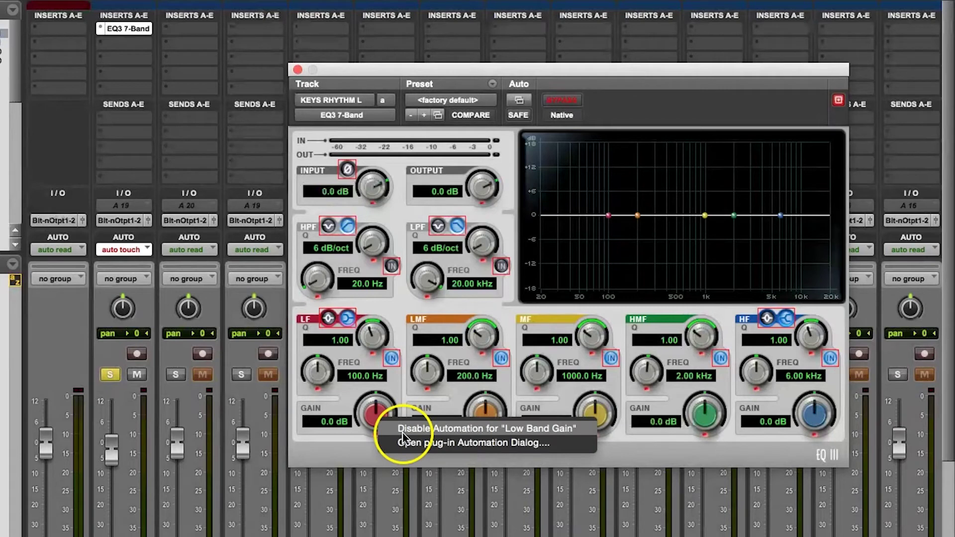
click(363, 437)
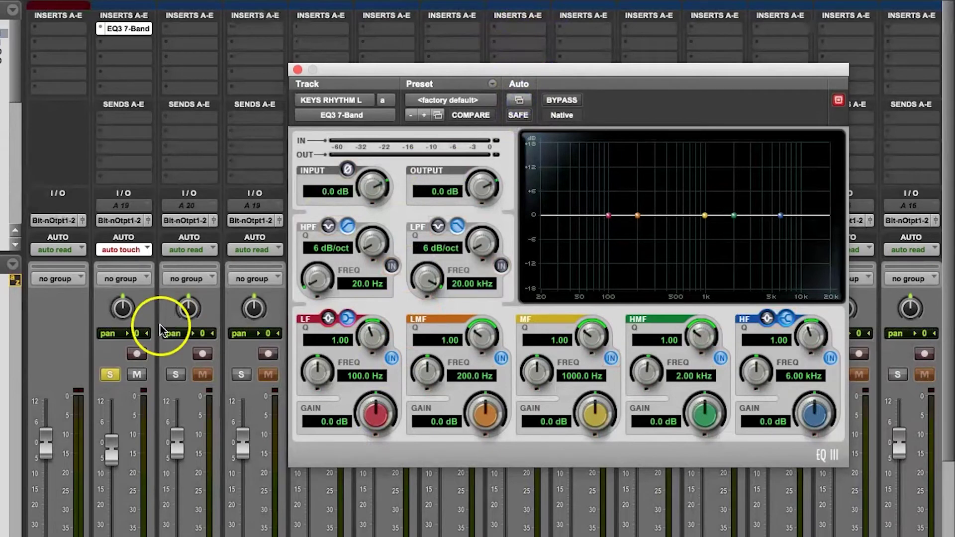
click(121, 250)
click(131, 235)
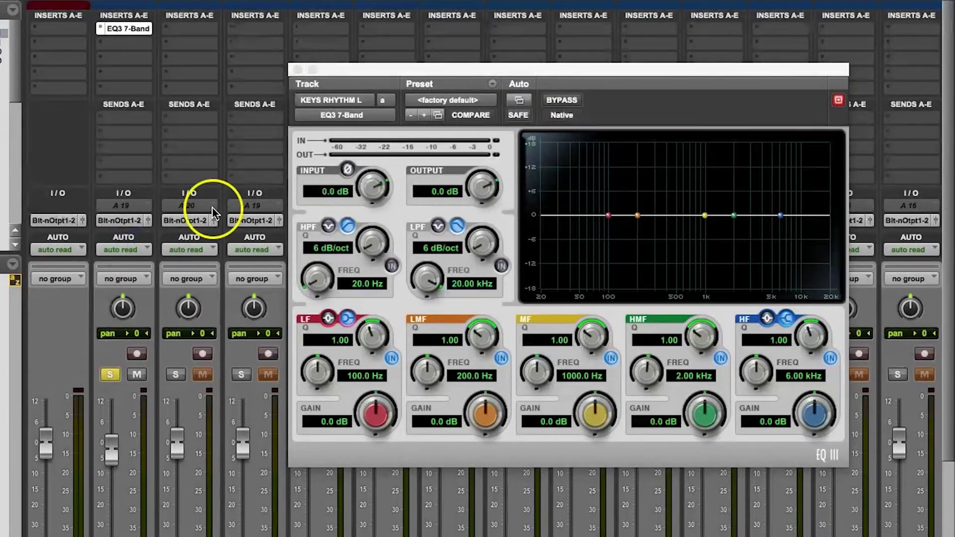